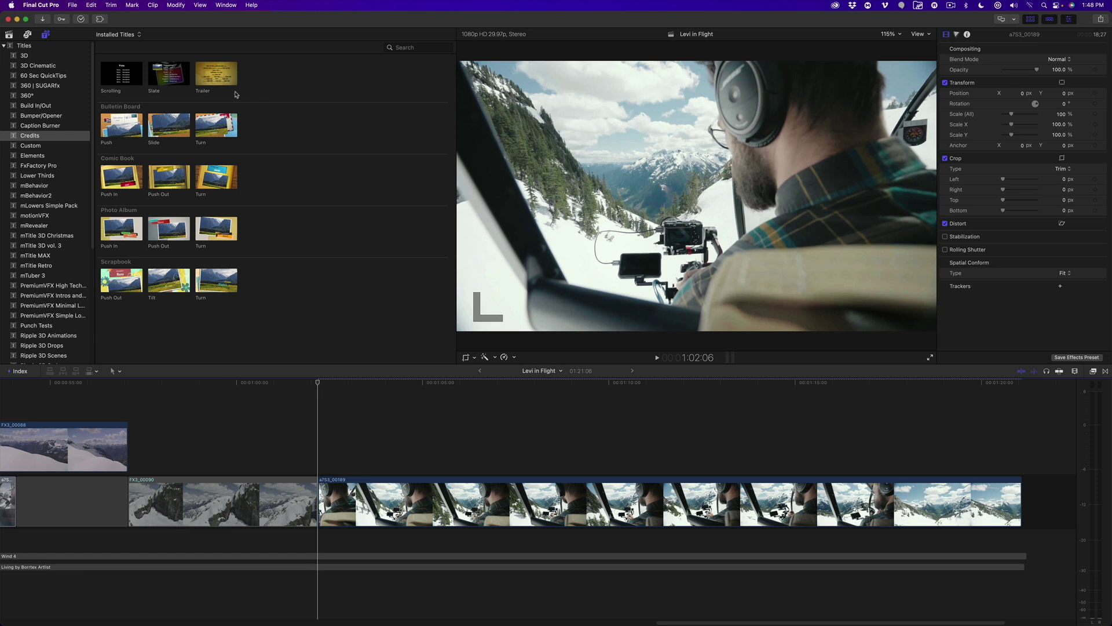
Step: Choose the Scrolling title from the Credits titles collection
left_click(132, 78)
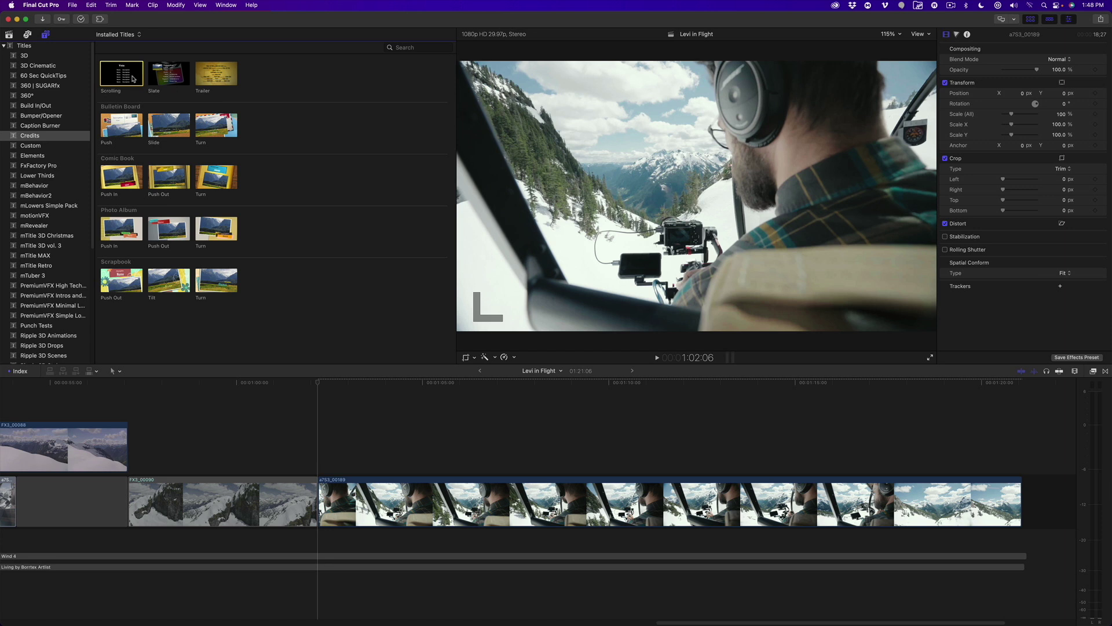
Step: Connect the Scrolling title above the helicopter clip at the playhead and preview it
key("q")
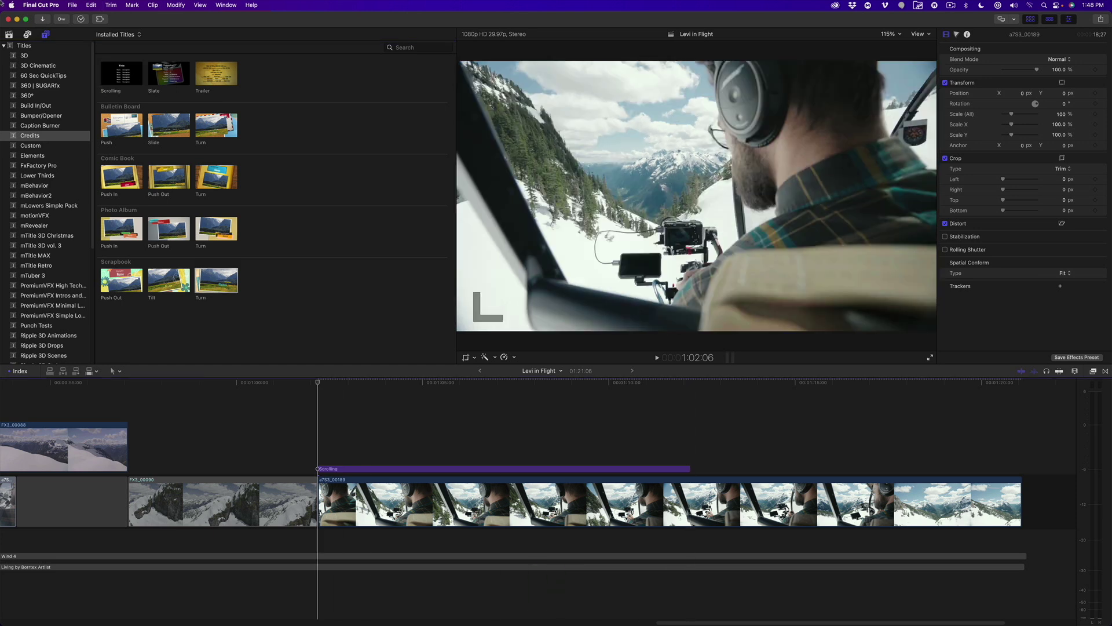
key("space")
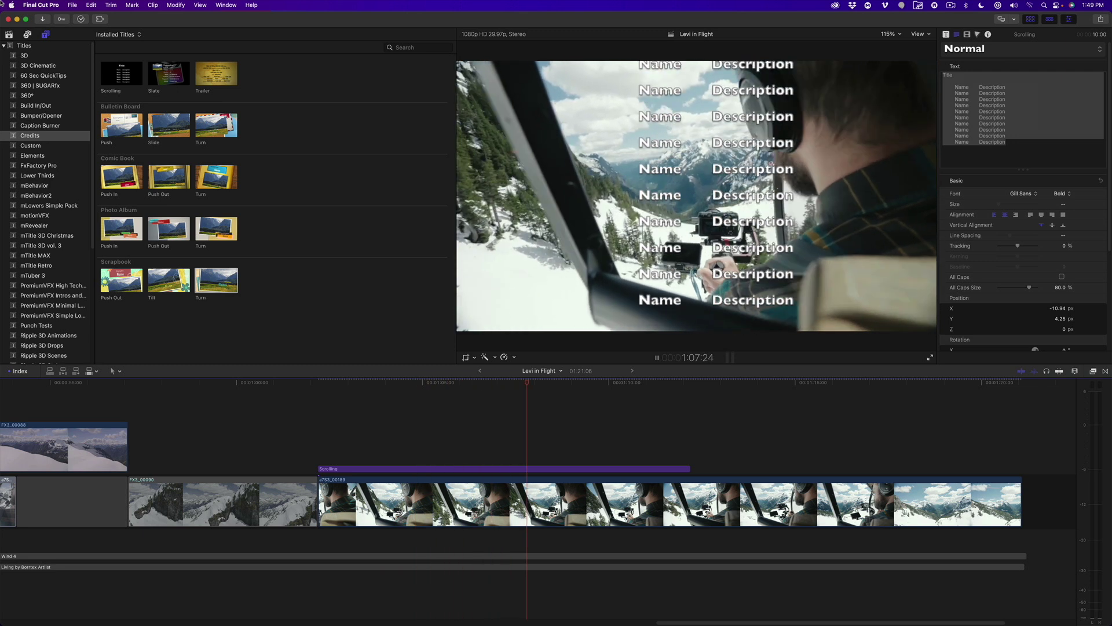
key("space")
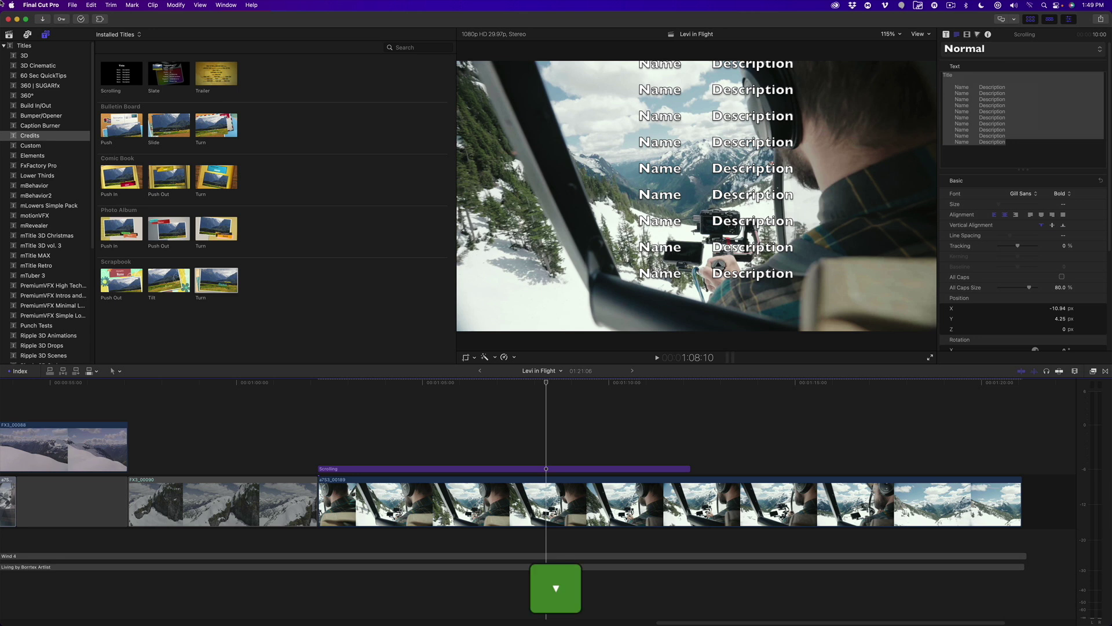
Step: Extend the Scrolling title's end edge by 2 seconds to 12 seconds, then play it back
key("Down")
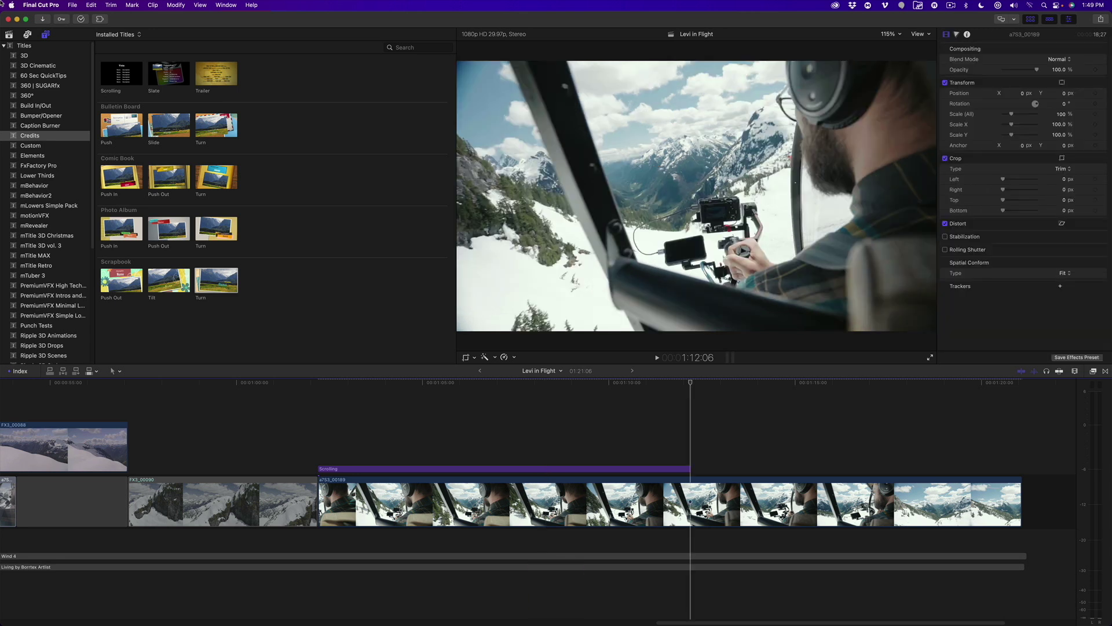
key("bracketright")
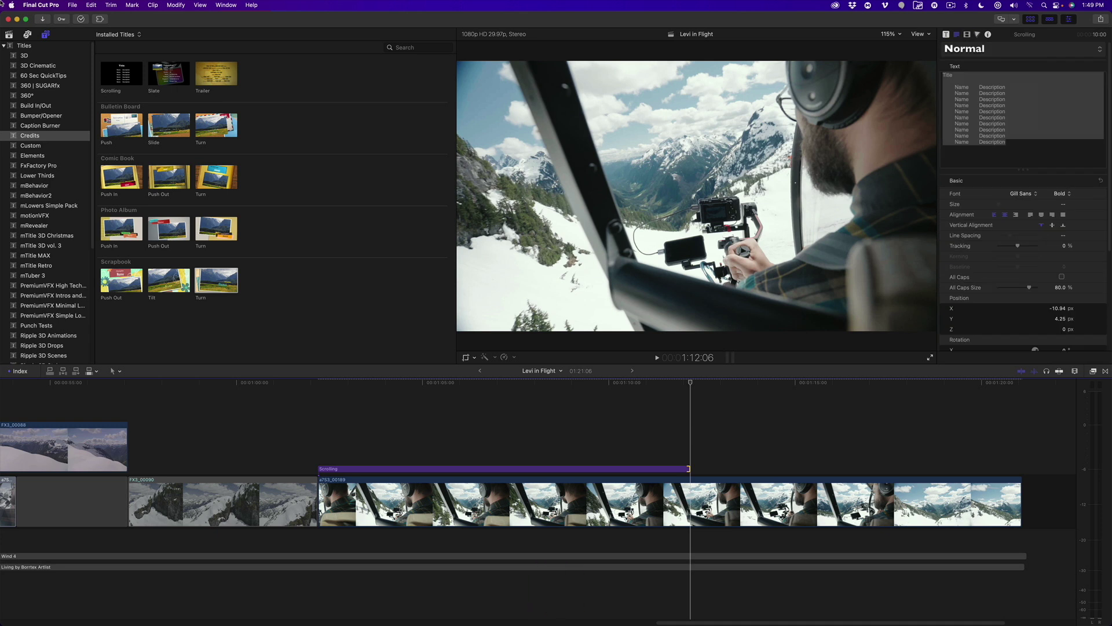
key("equal")
type("2.")
key("Return")
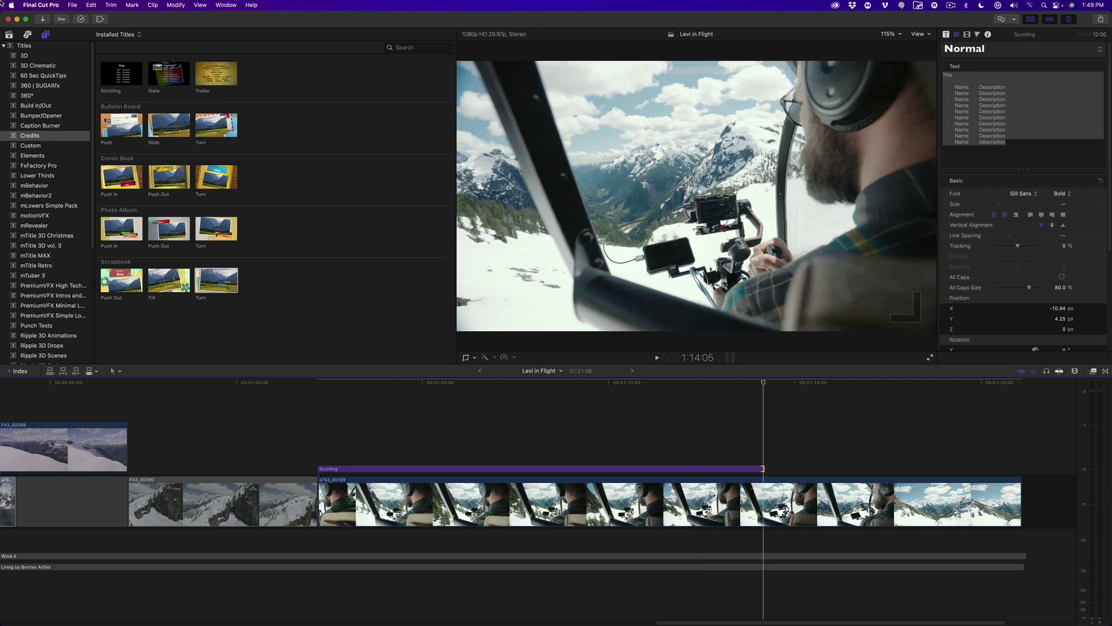
key("slash")
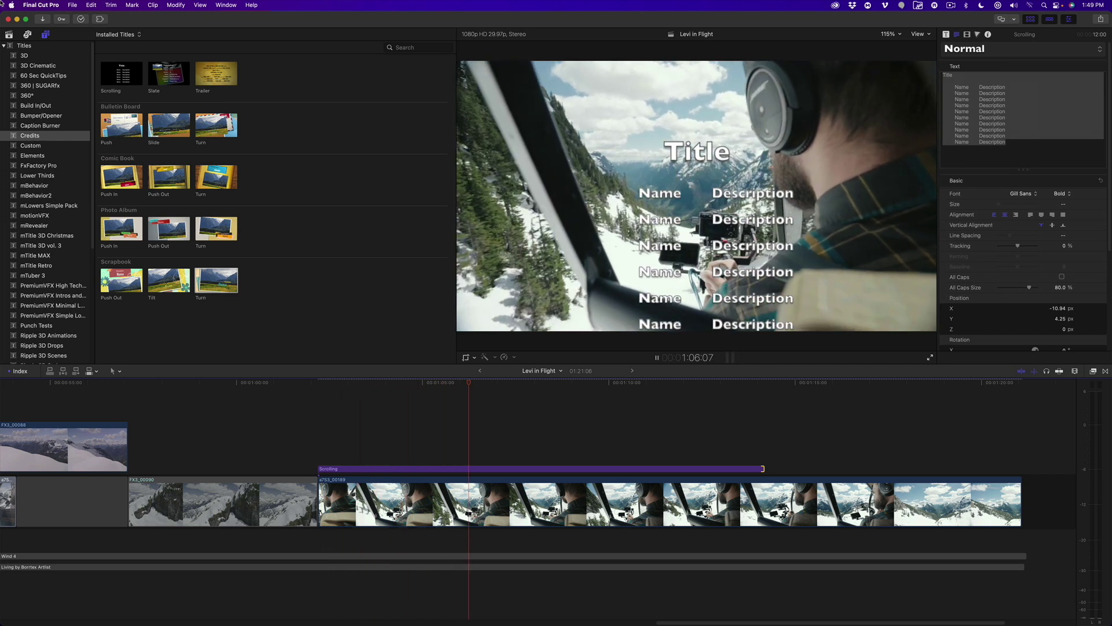
key("space")
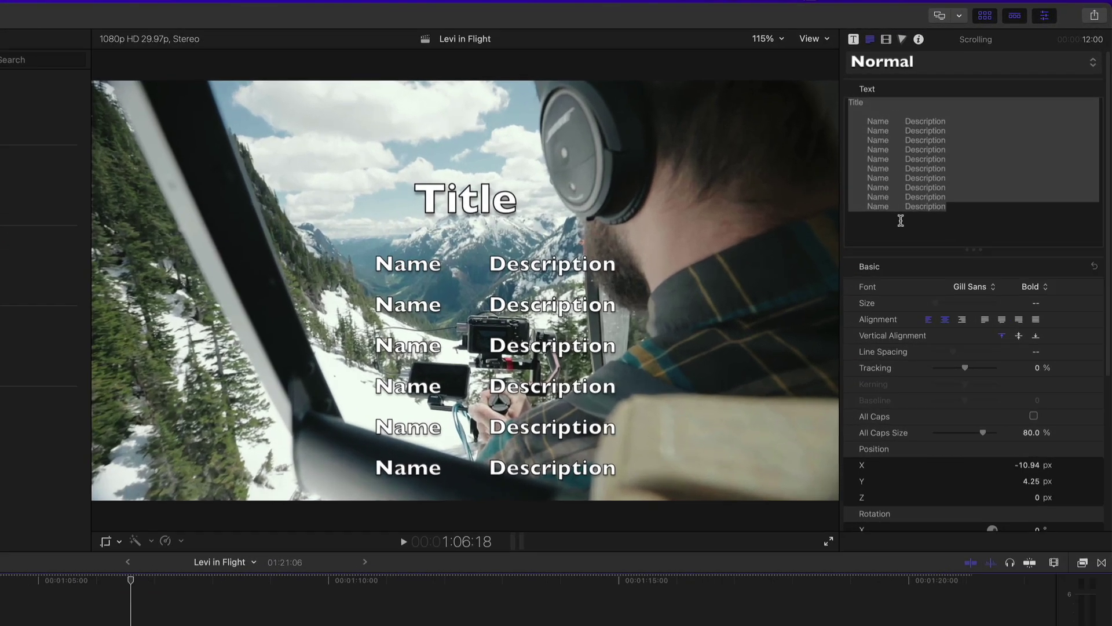
Step: Set all the credits text to Gill Sans SemiBold with the outline turned off
left_click(976, 151)
key("super+a")
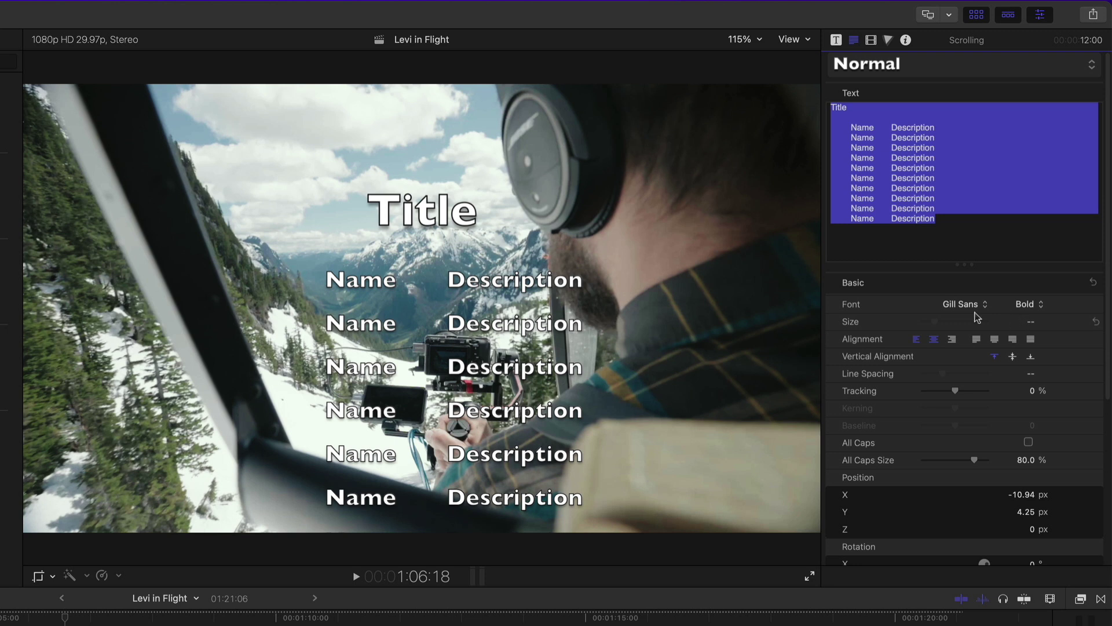
left_click(1032, 306)
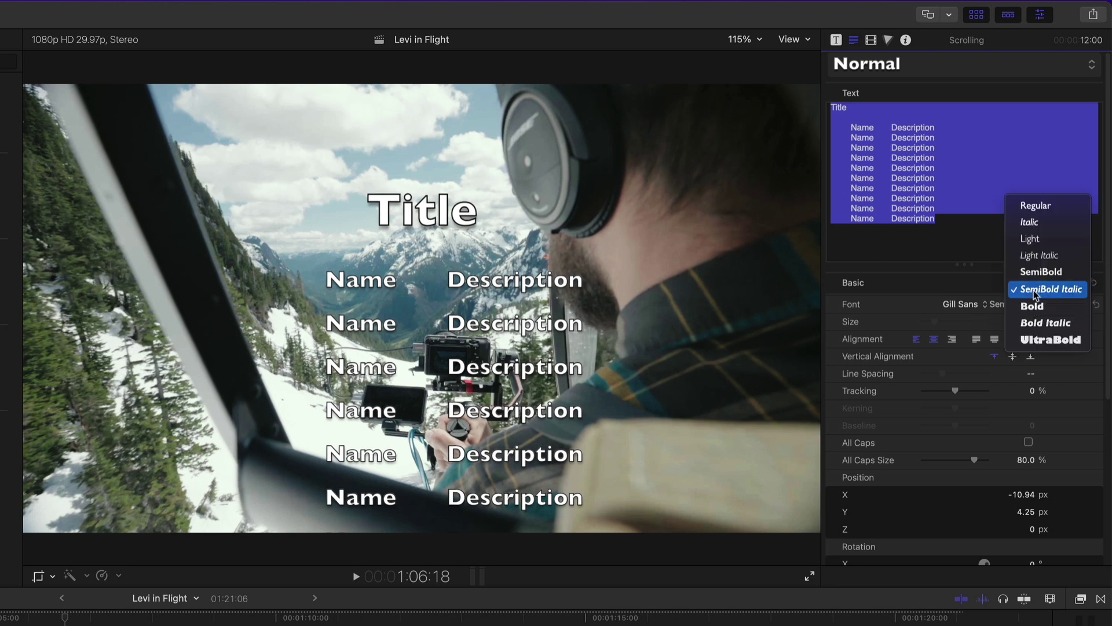
left_click(1035, 272)
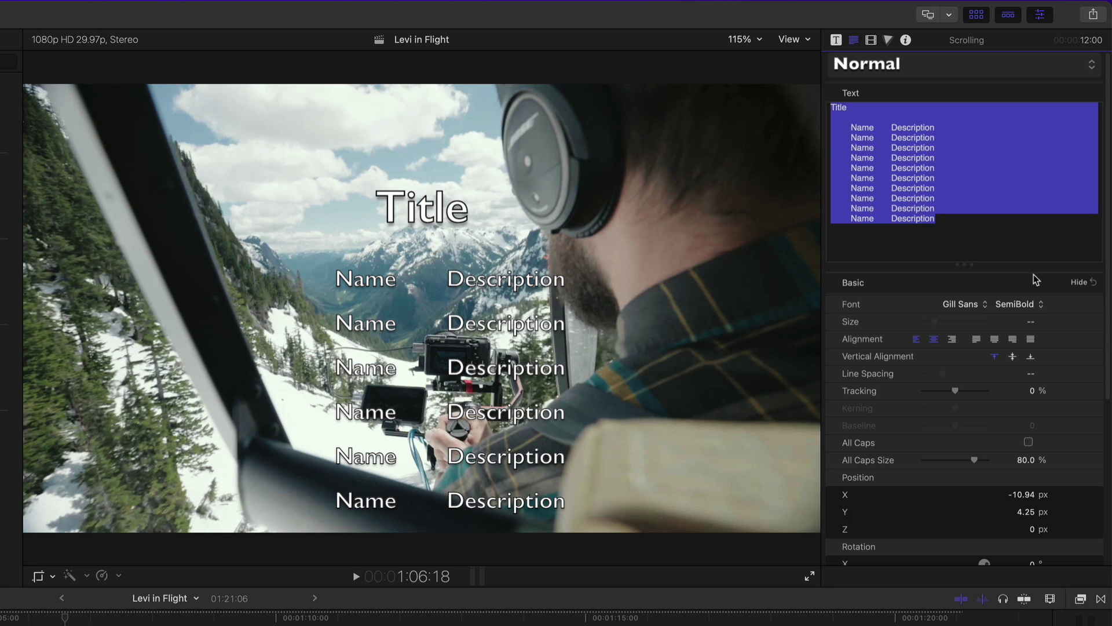
scroll(1035, 279, "down", 8)
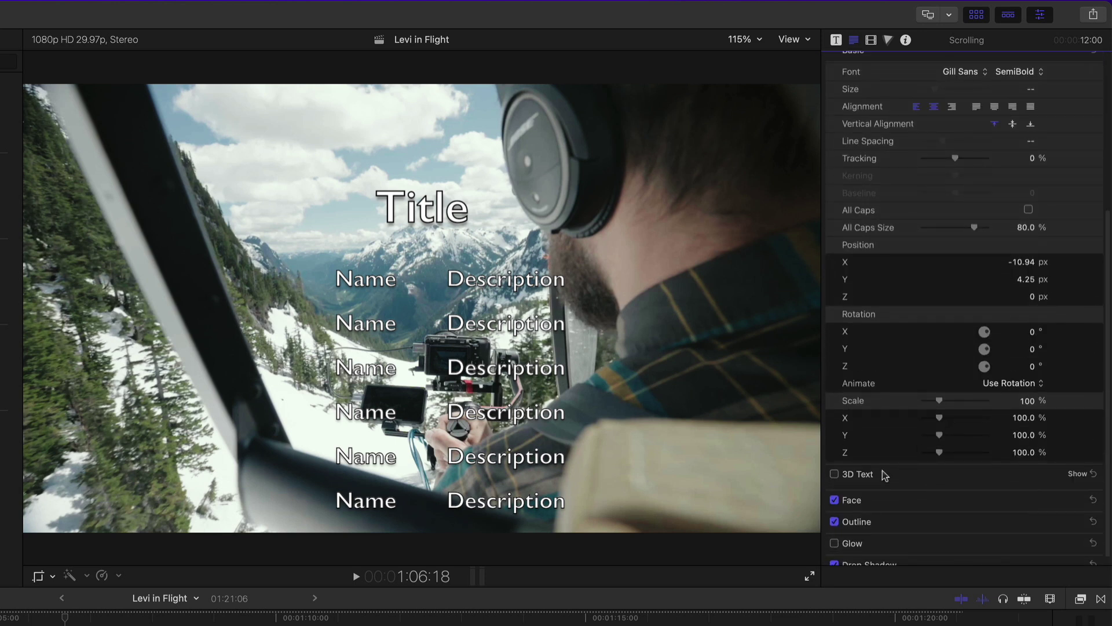
left_click(834, 522)
scroll(836, 524, "down", 1)
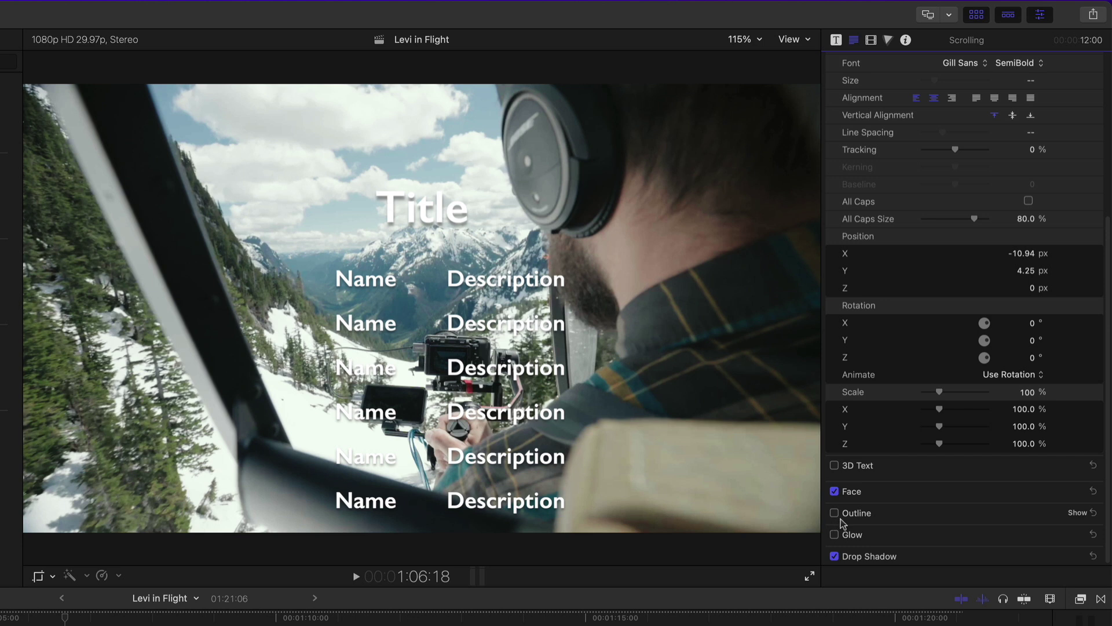
Step: Give the Name and Description lines text size 40 and line spacing 50
scroll(875, 515, "up", 8)
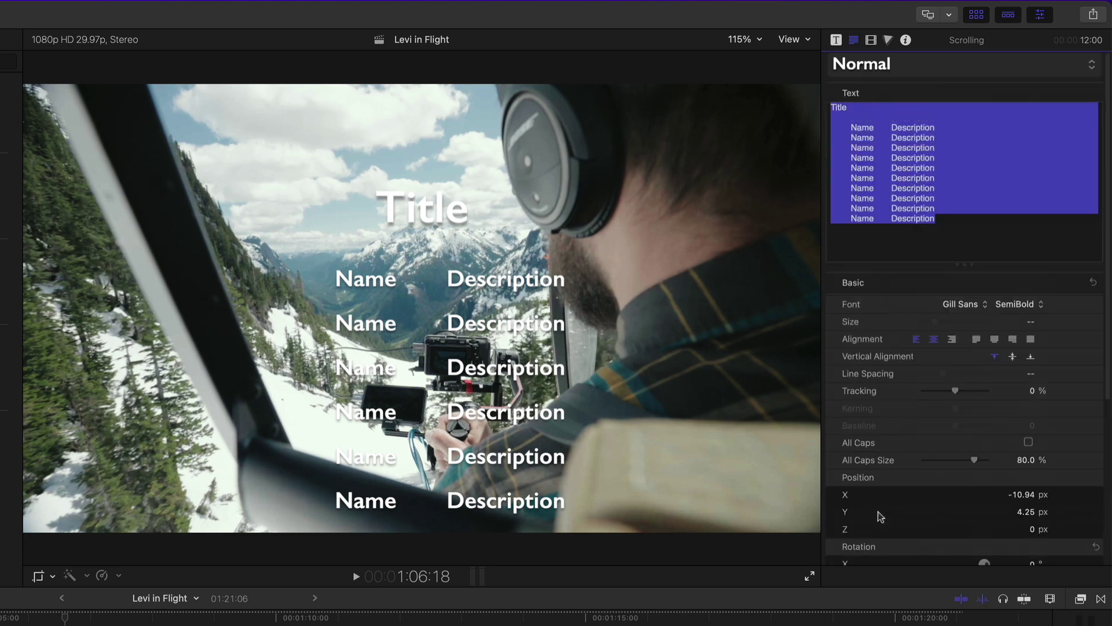
left_click(953, 219)
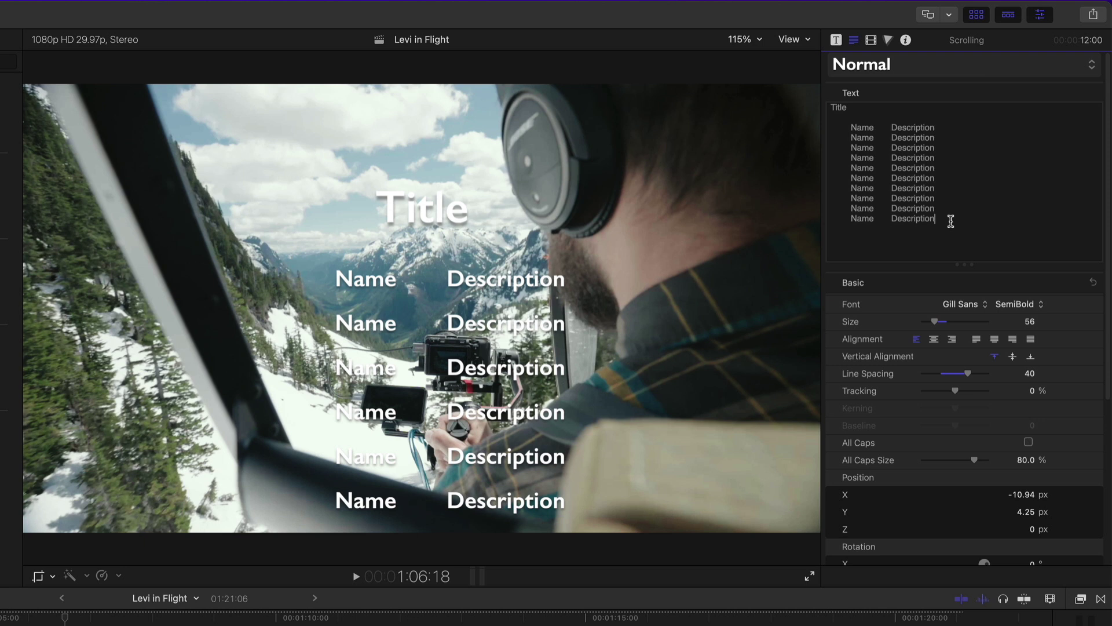
left_click_drag(953, 218, 846, 130)
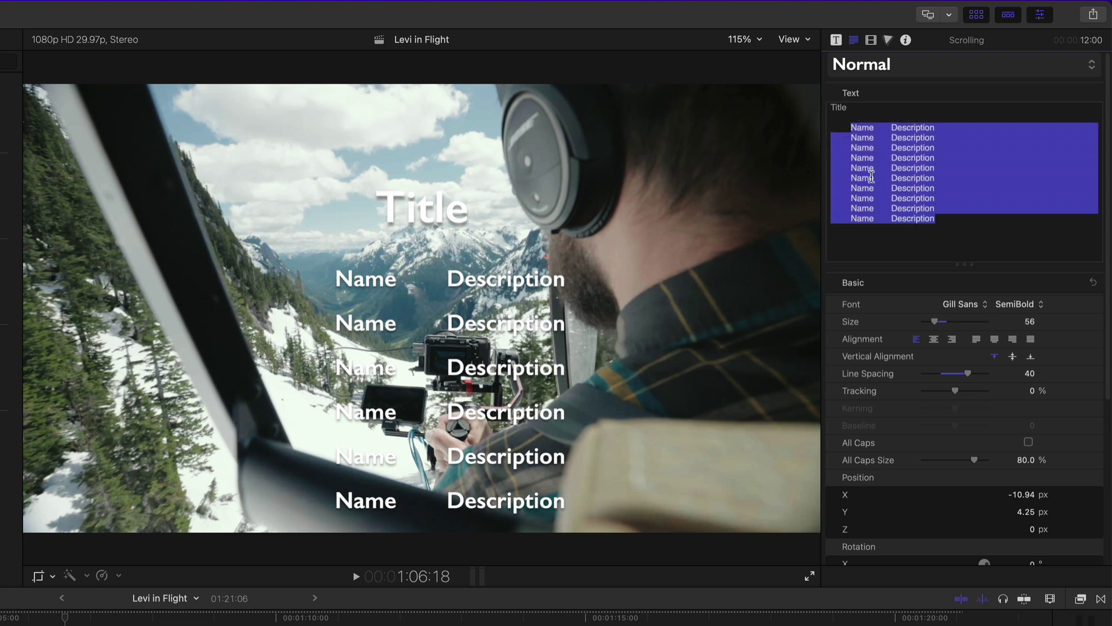
left_click(1030, 323)
type("40")
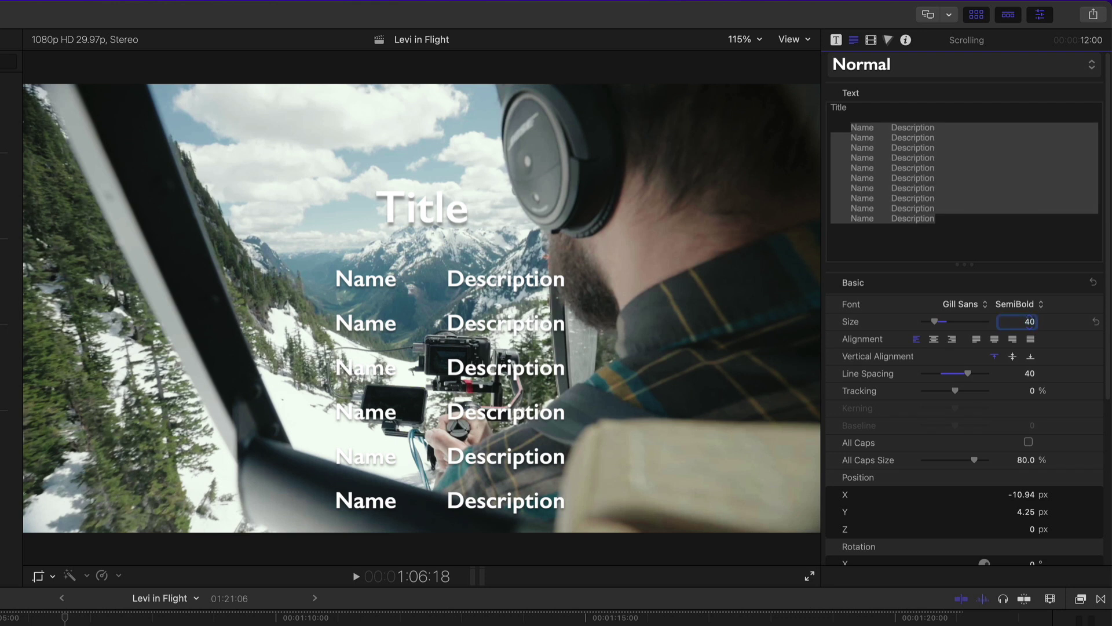
key("Return")
left_click(1030, 373)
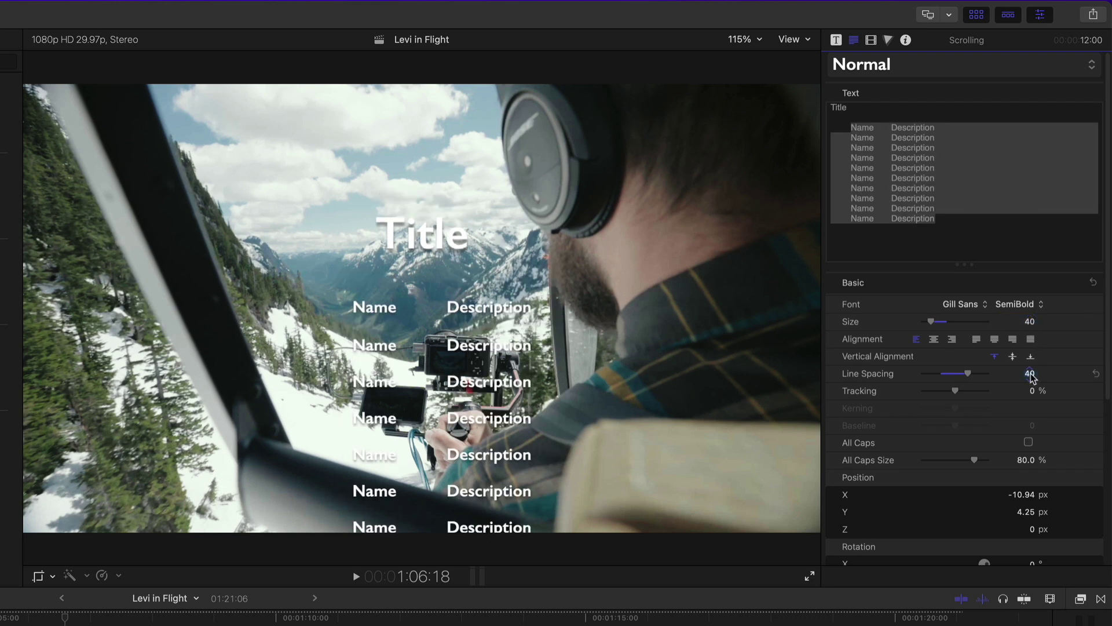
type("50")
key("Return")
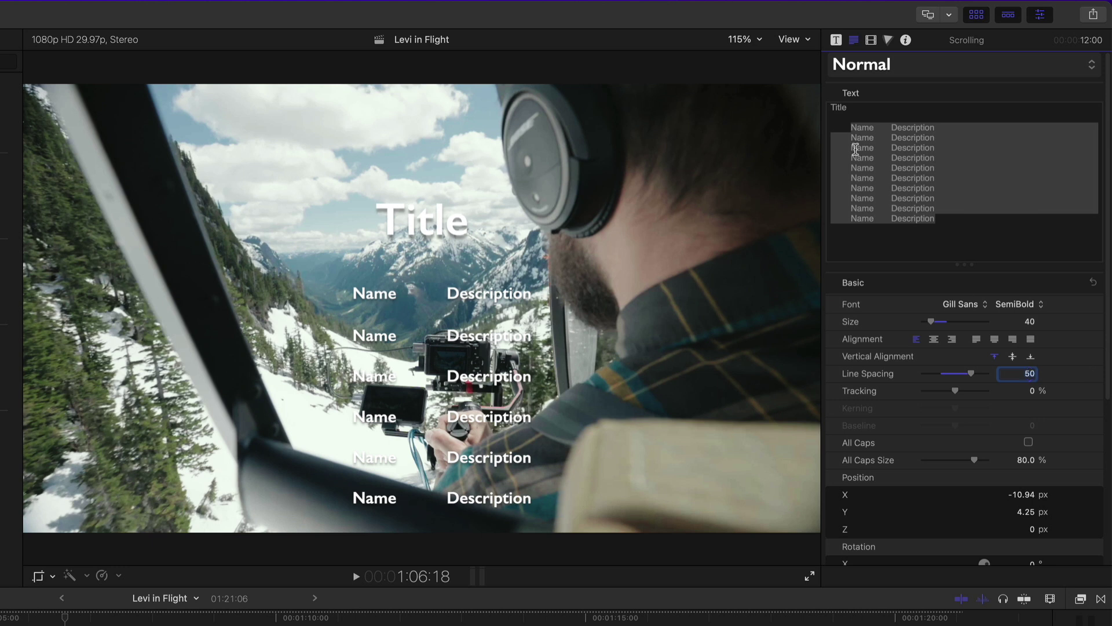
Step: Give the Title heading line text size 75 and line spacing -90
left_click(846, 110)
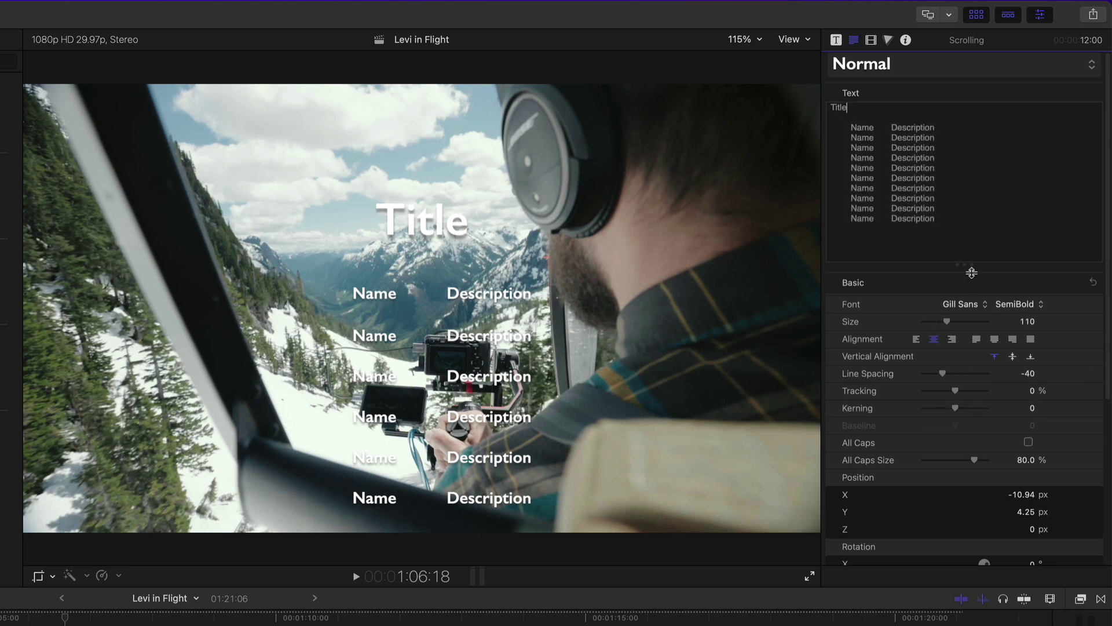
left_click(1030, 322)
type("75")
key("Return")
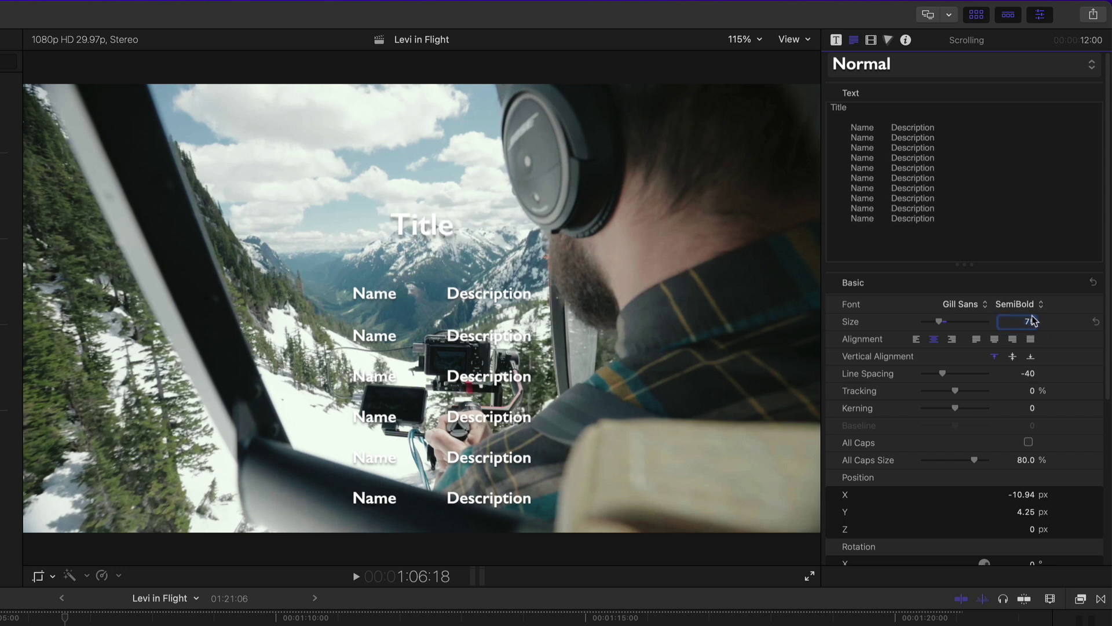
left_click(1030, 374)
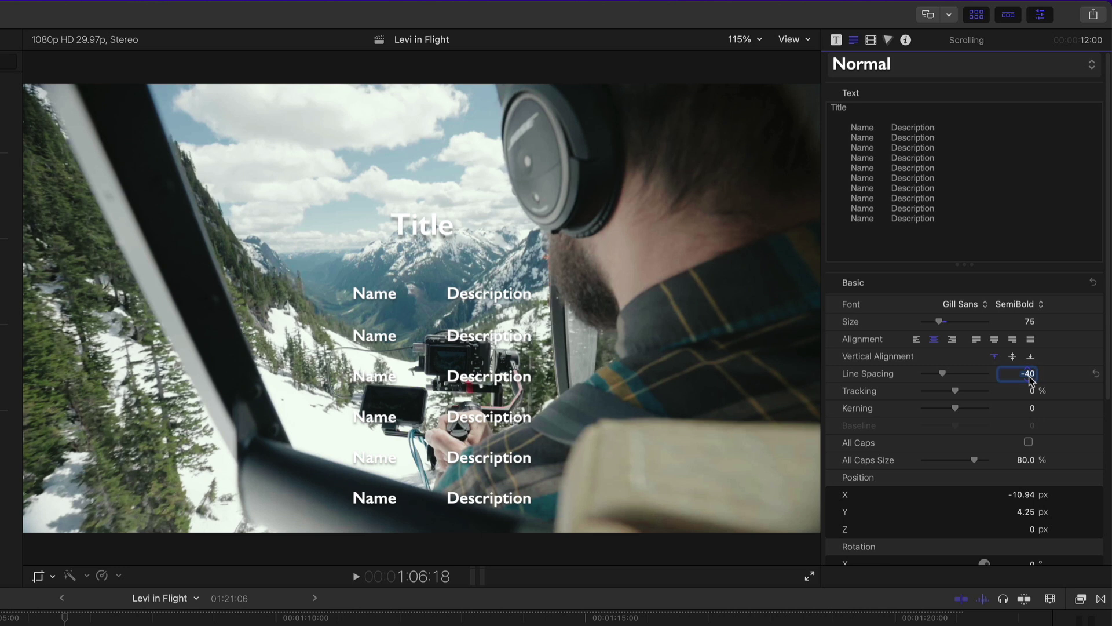
type("-90")
key("Return")
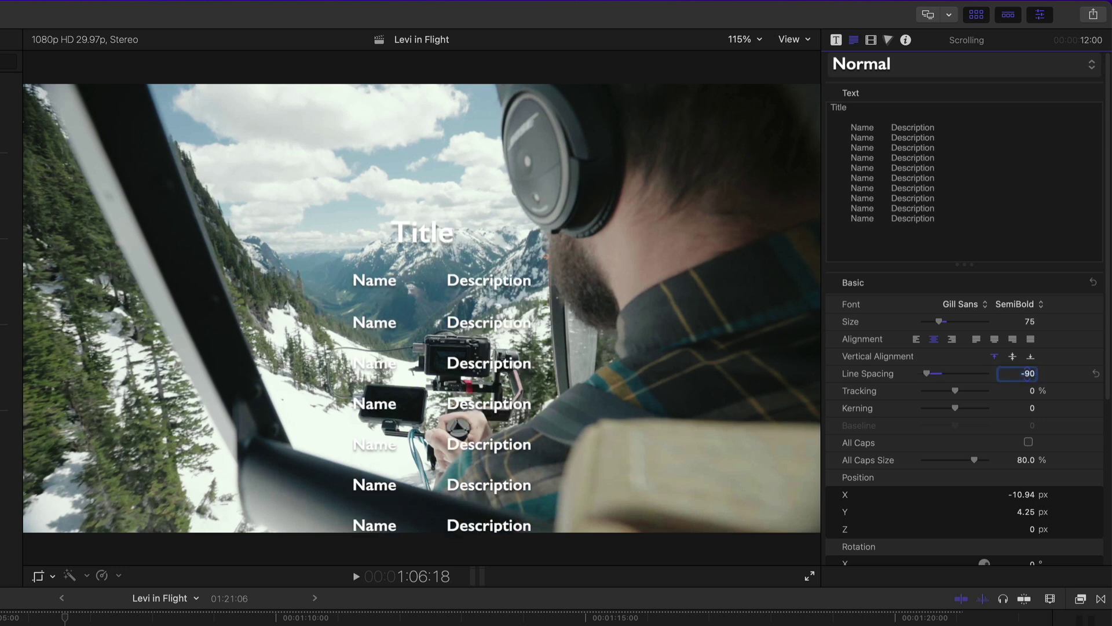
Step: Replace the heading word 'Title' with 'Canadian Camera Crew'
left_click_drag(862, 106, 809, 107)
type("Can")
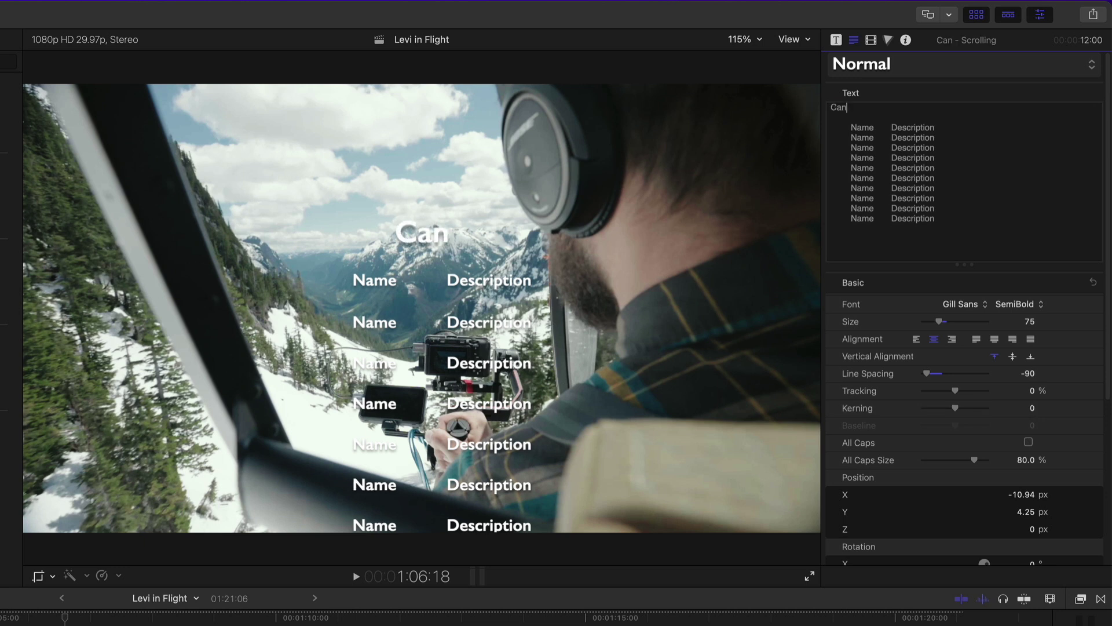
type("adian Camera Crew")
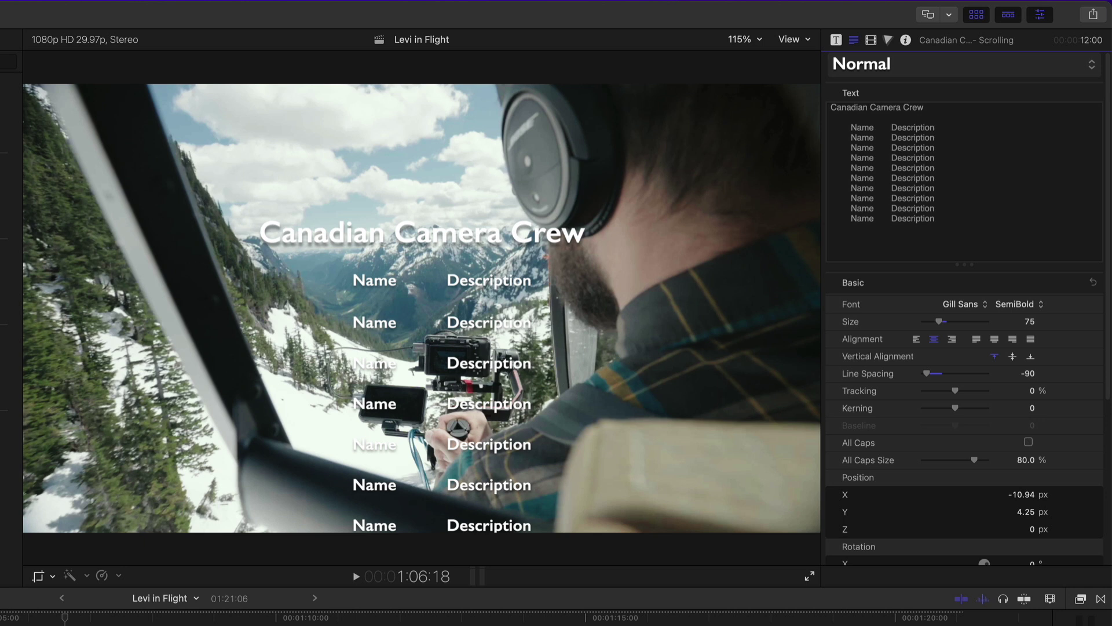
Step: Move the ruler tab stops so Names sit further left and Descriptions further right
left_click(524, 329)
double_click(521, 324)
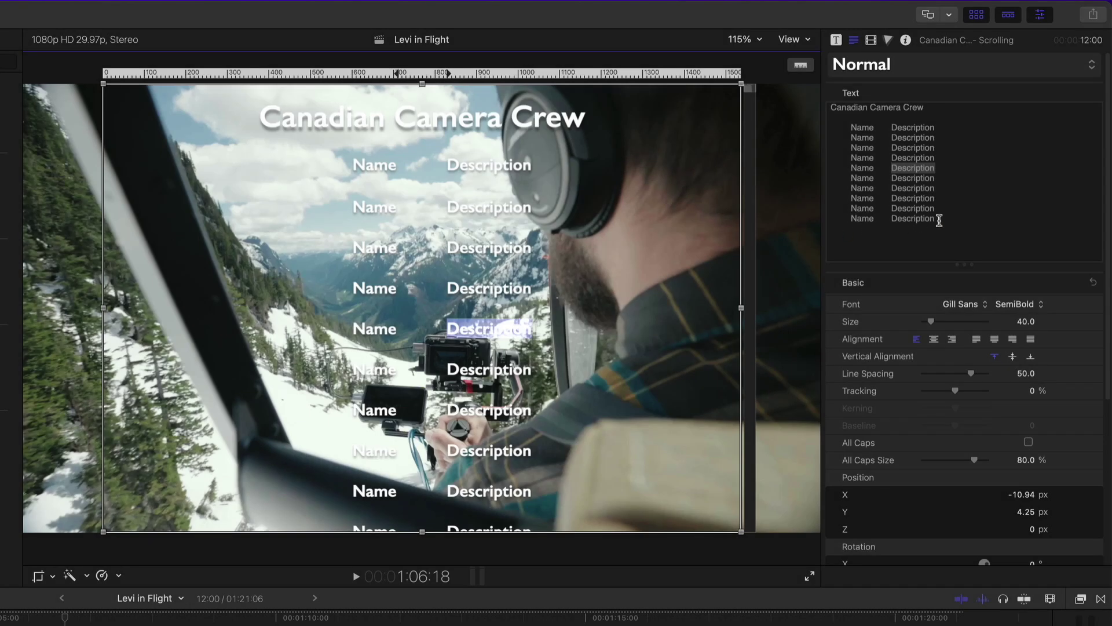
left_click_drag(936, 219, 853, 127)
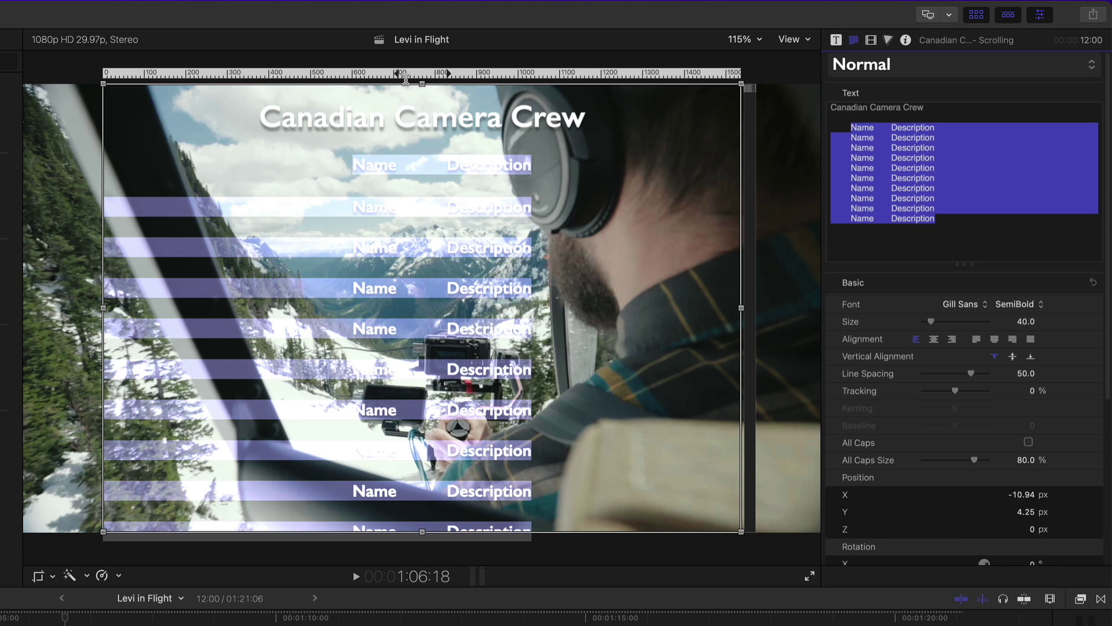
left_click_drag(397, 74, 309, 78)
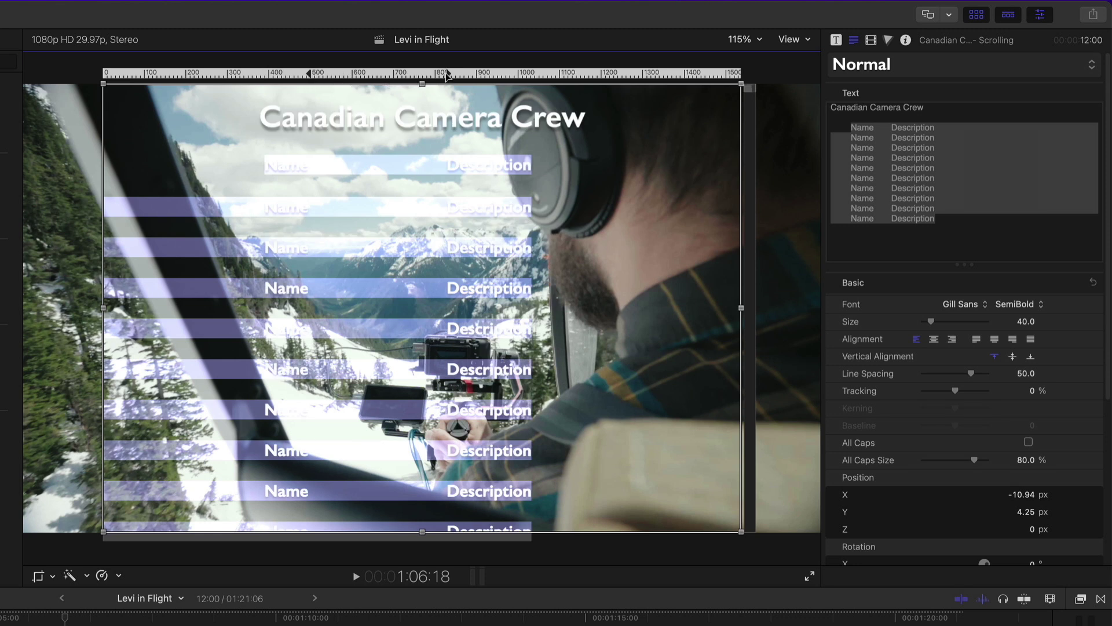
left_click_drag(451, 74, 477, 80)
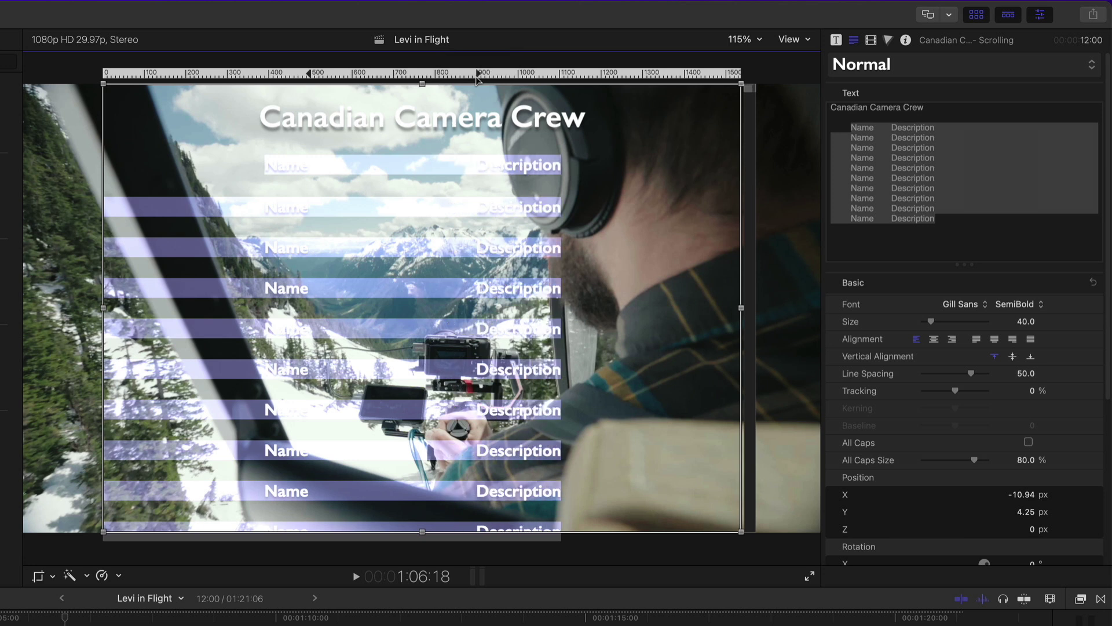
left_click(661, 250)
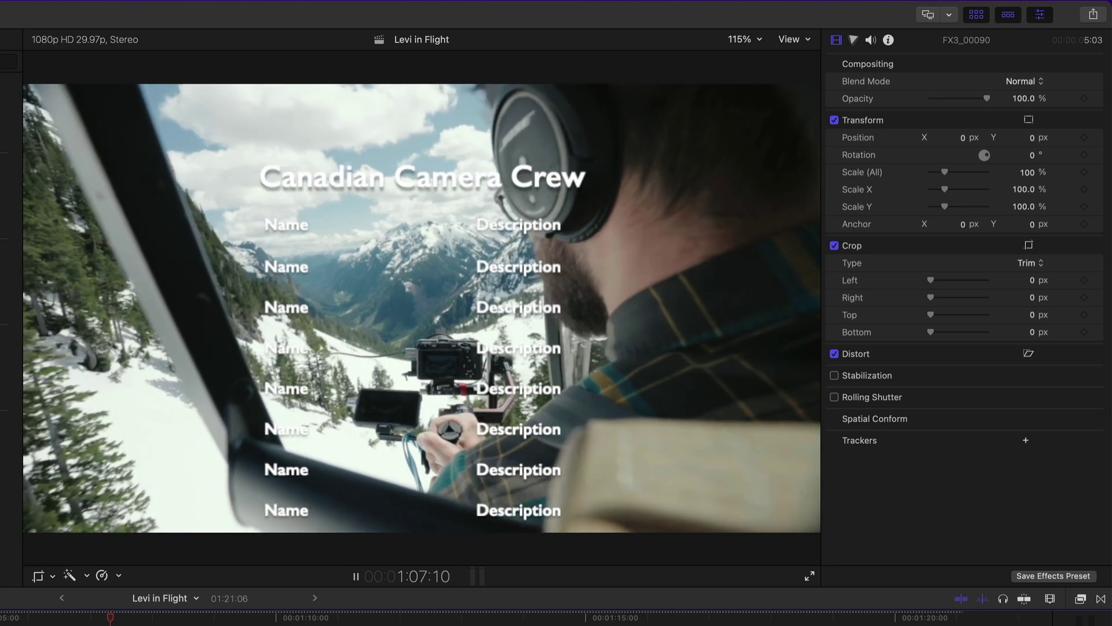
key("space")
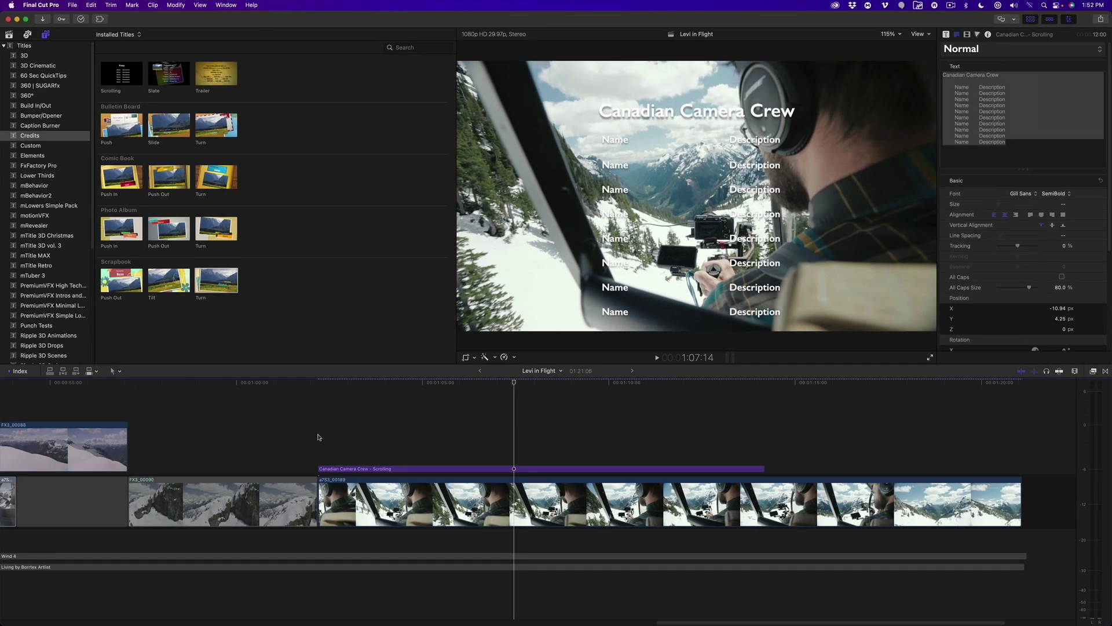
Step: Place the playhead in the credits and copy the Canadian Camera Crew title clip
left_click(170, 616)
mouse_move(545, 382)
left_mouse_down()
mouse_move(571, 393)
mouse_move(545, 399)
left_mouse_up()
key("super+c")
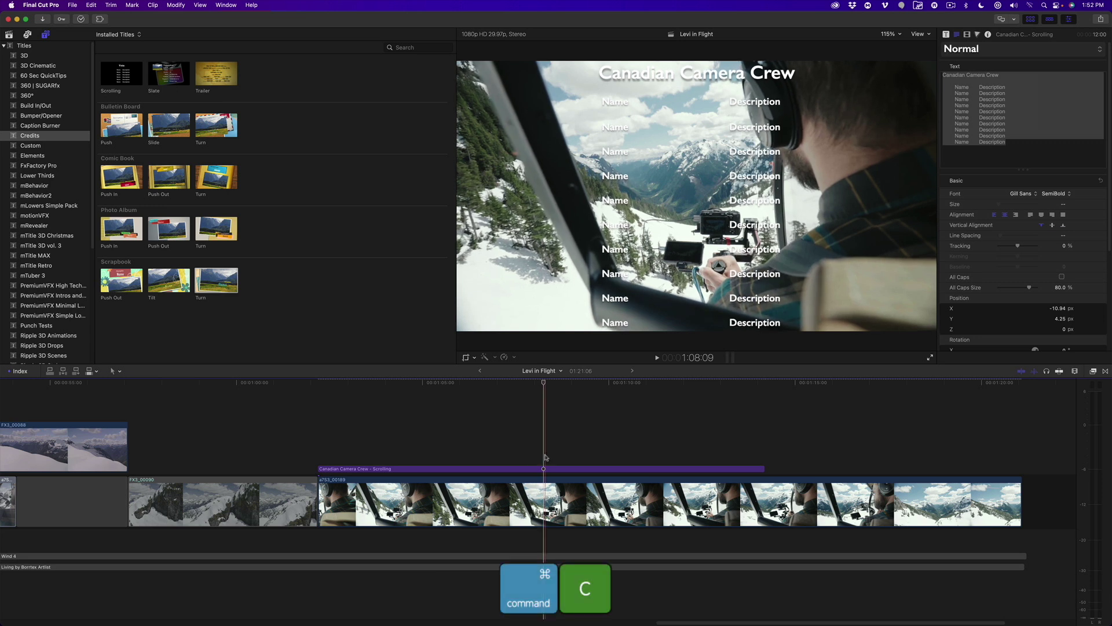
left_click(544, 469)
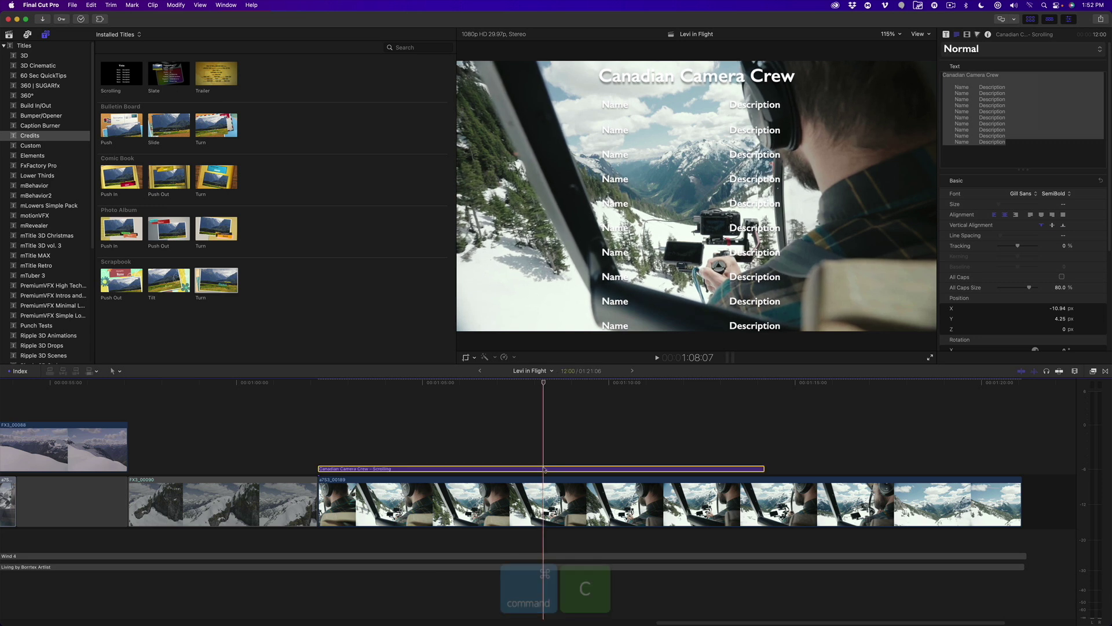
Step: Paste a copy of the title above the original, slide it slightly later, and review the overlap
key("super+v")
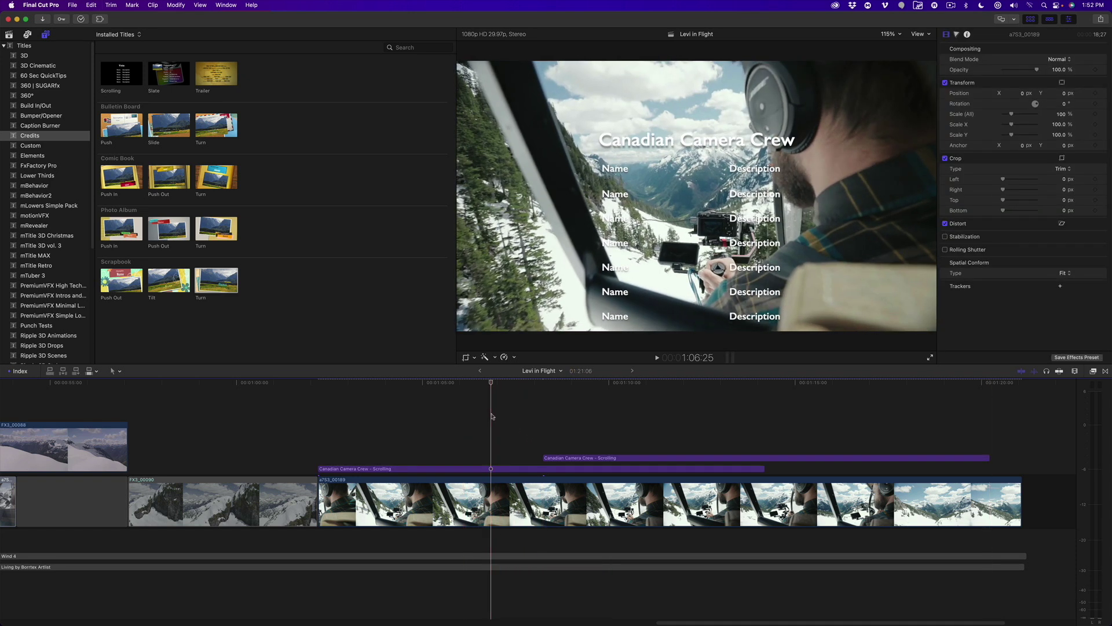
key("space")
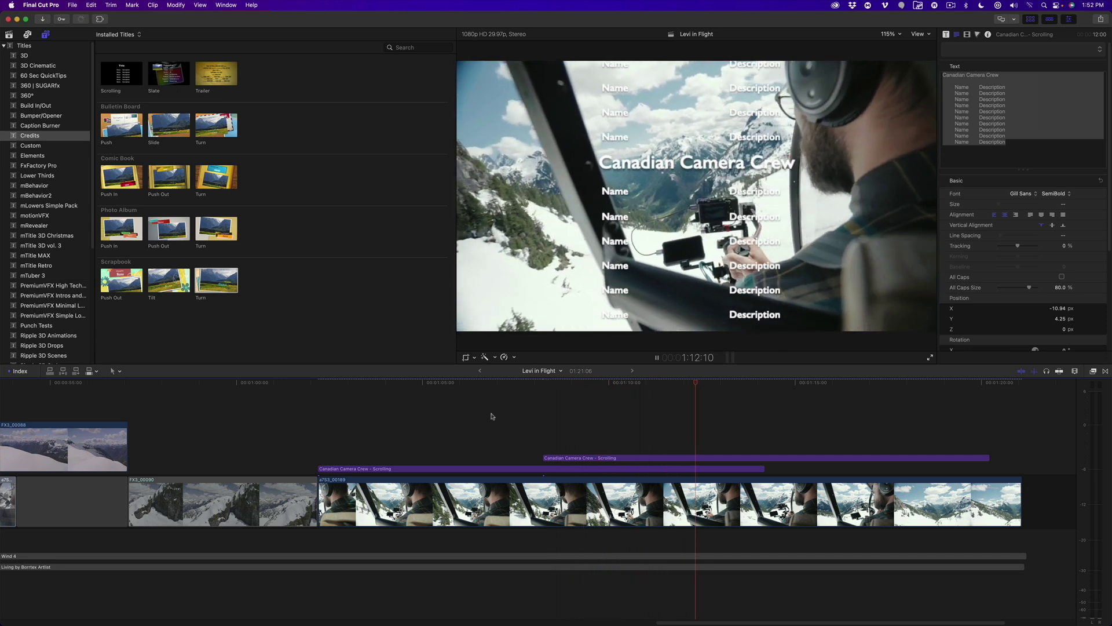
key("space")
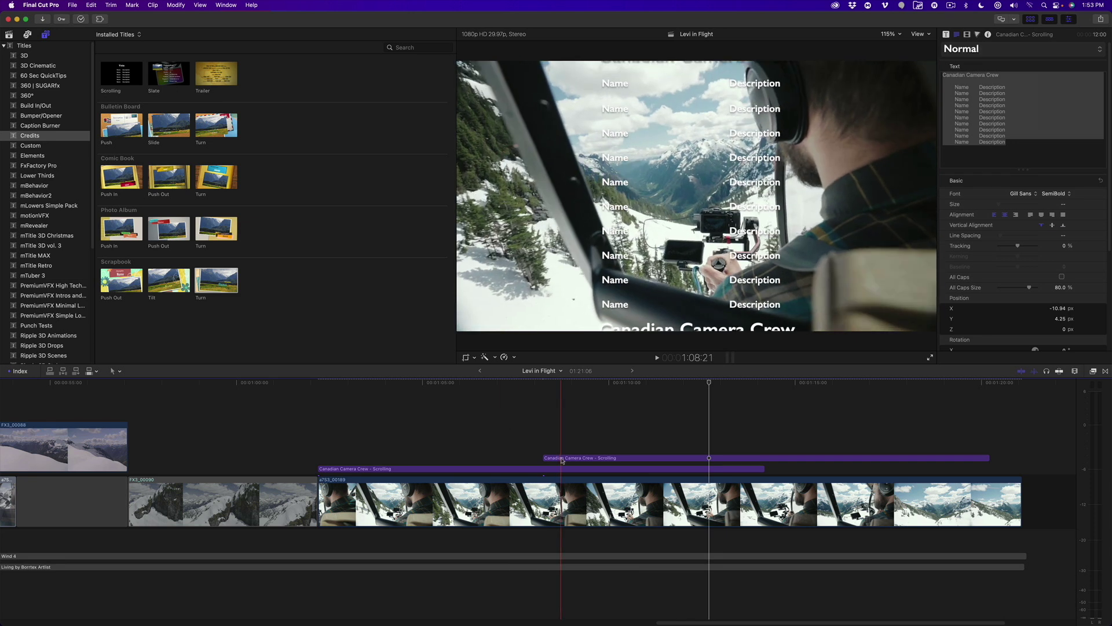
left_click_drag(562, 460, 578, 460)
left_click(514, 423)
key("space")
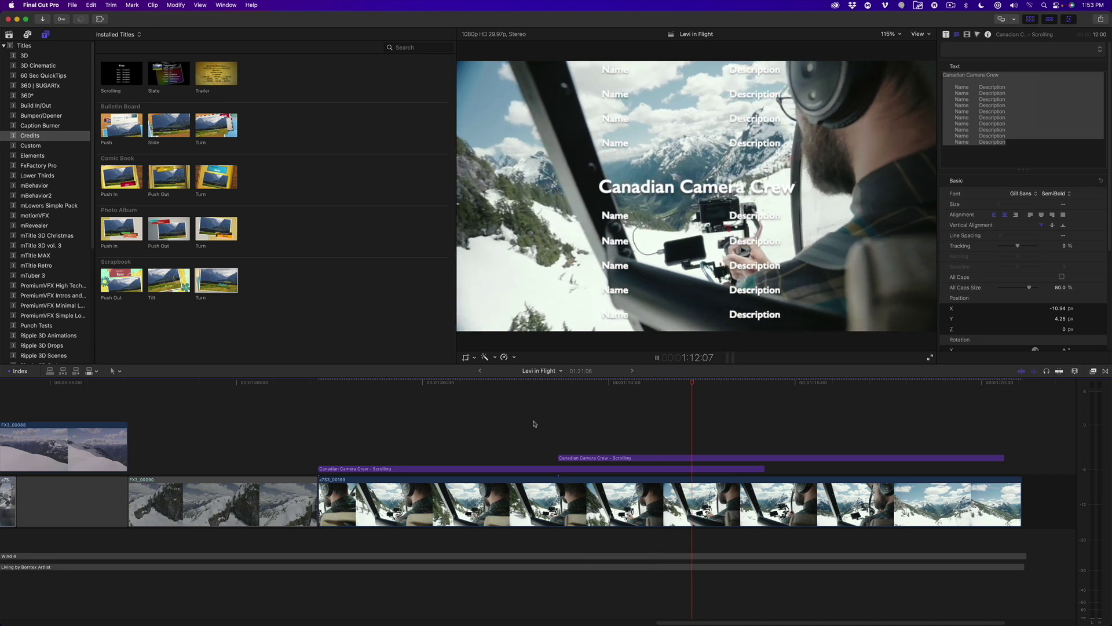
key("space")
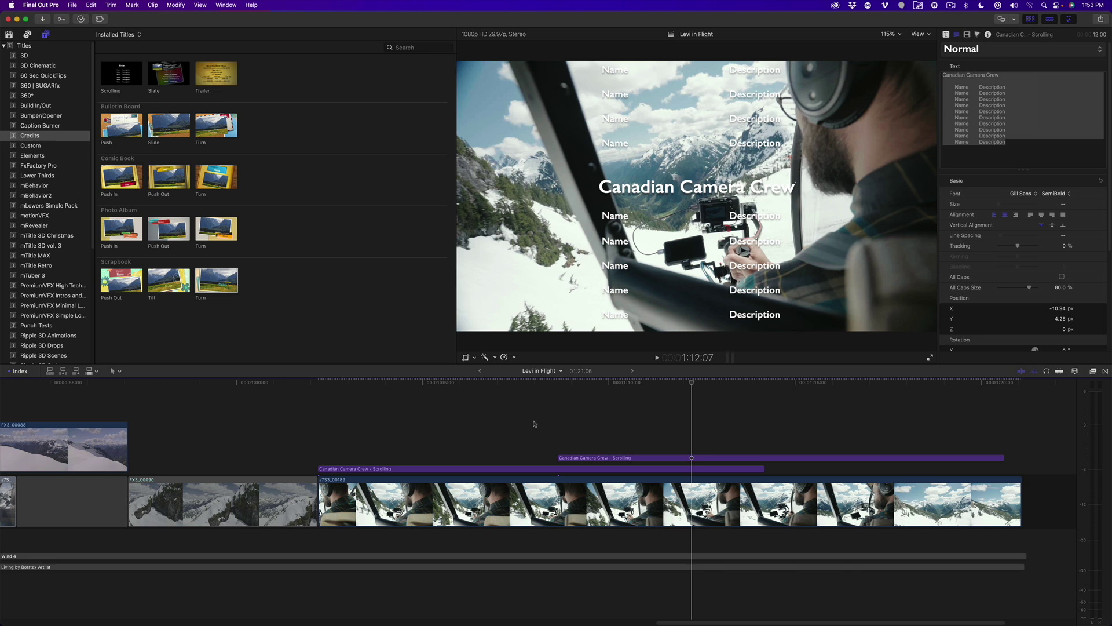
Step: Delete the lower title's last three Name/Description rows, add blank lines, and play back
left_click(520, 453)
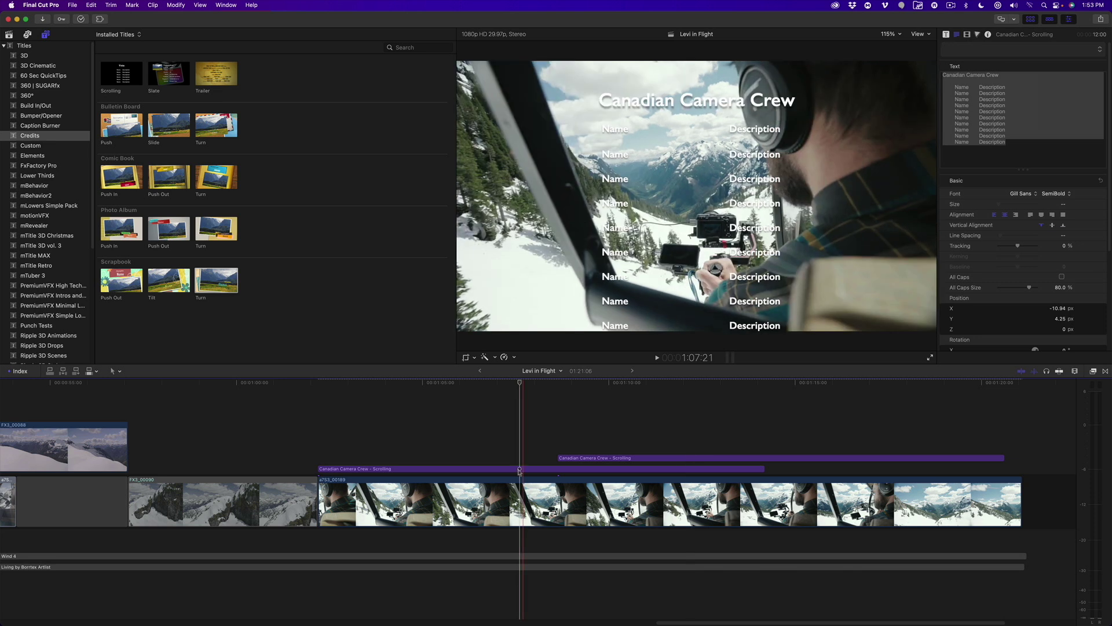
left_click(520, 469)
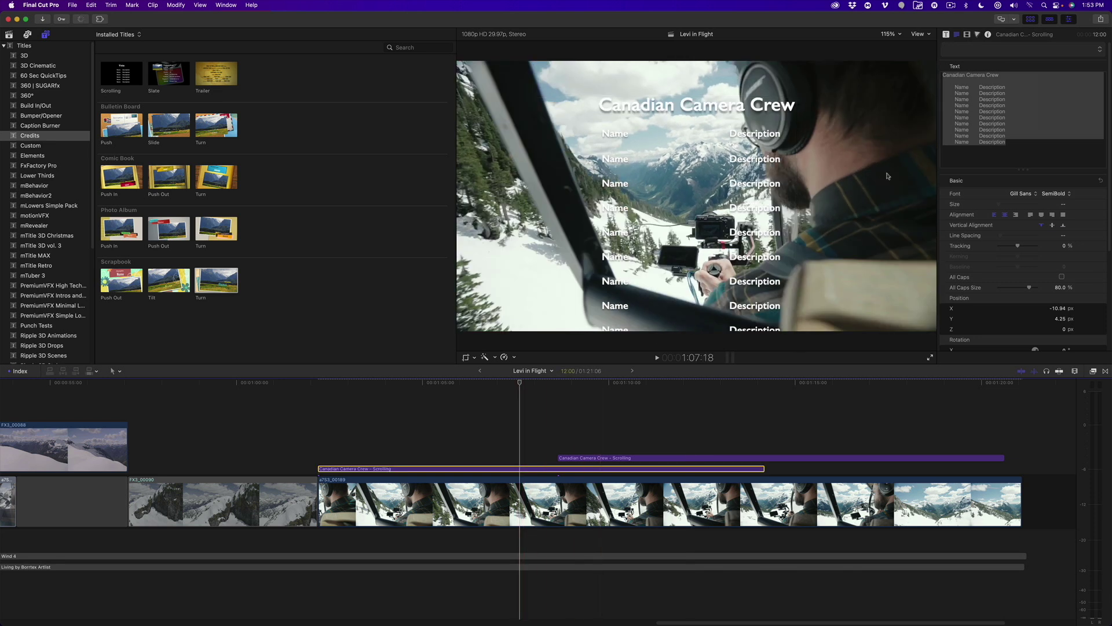
left_click(1005, 143)
key("BackSpace")
key("BackSpace")
key("BackSpace")
key("BackSpace")
key("BackSpace")
key("BackSpace")
key("BackSpace")
key("BackSpace")
key("BackSpace")
key("BackSpace")
key("BackSpace")
key("BackSpace")
key("BackSpace")
key("BackSpace")
key("BackSpace")
key("BackSpace")
key("BackSpace")
key("BackSpace")
key("BackSpace")
key("BackSpace")
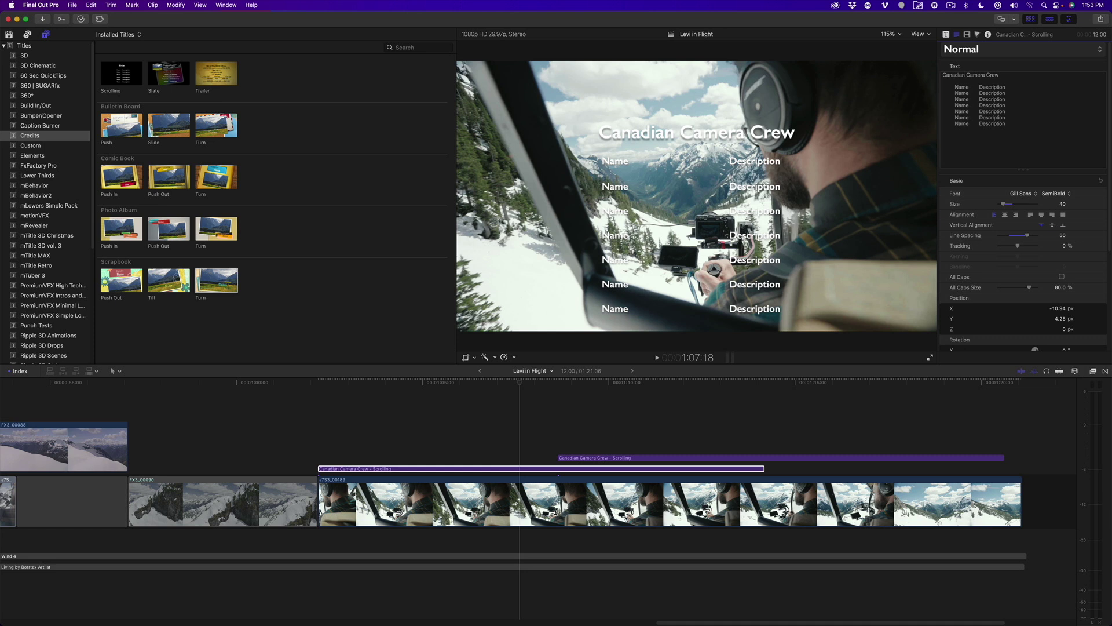
key("Return")
key("Return")
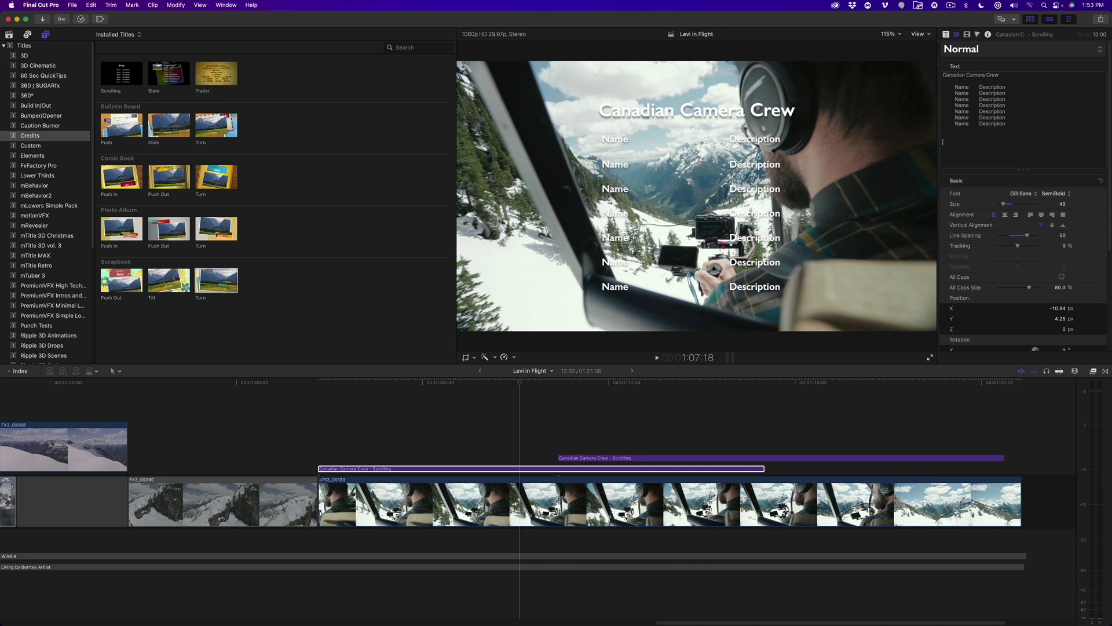
left_click(504, 389)
key("space")
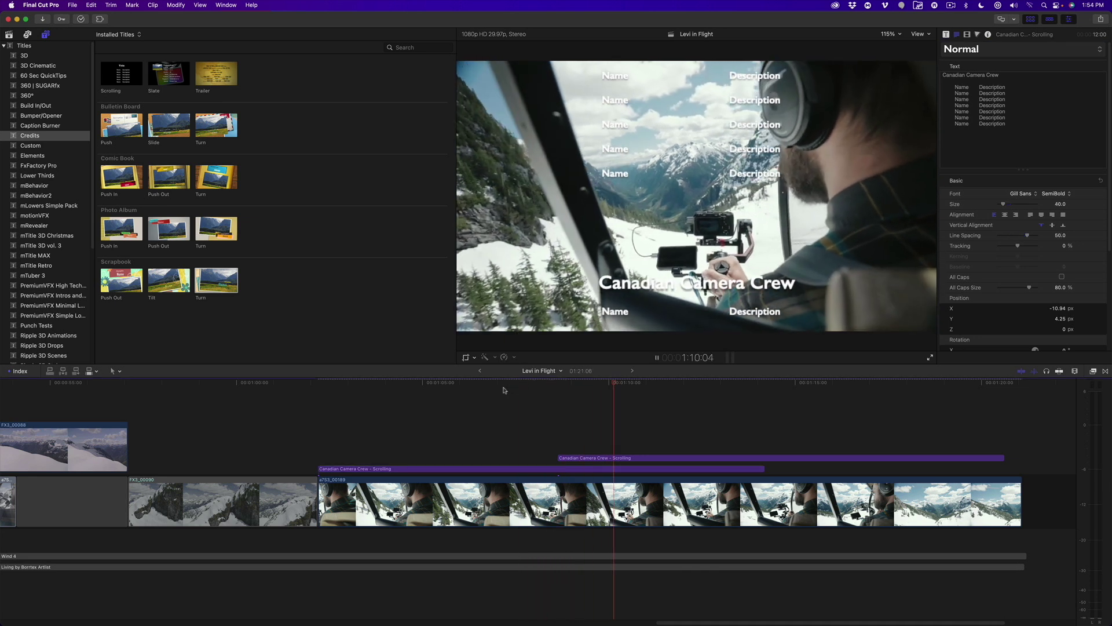
key("space")
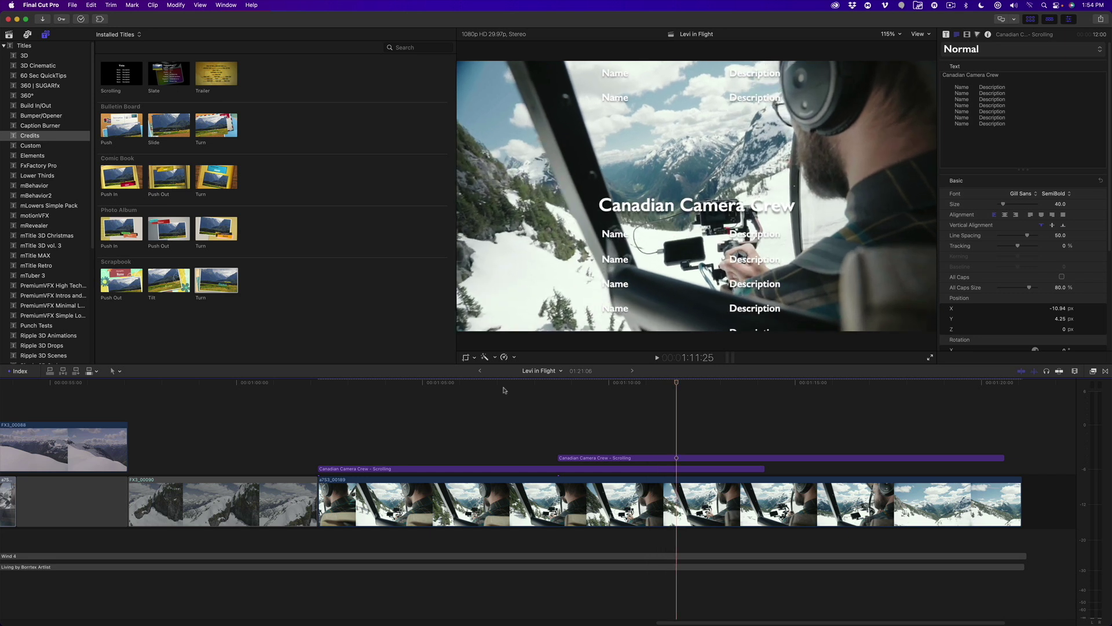
Step: Slide the second Canadian Camera Crew title to start near 1:06, then preview the overlapping credits
left_click_drag(516, 385, 487, 406)
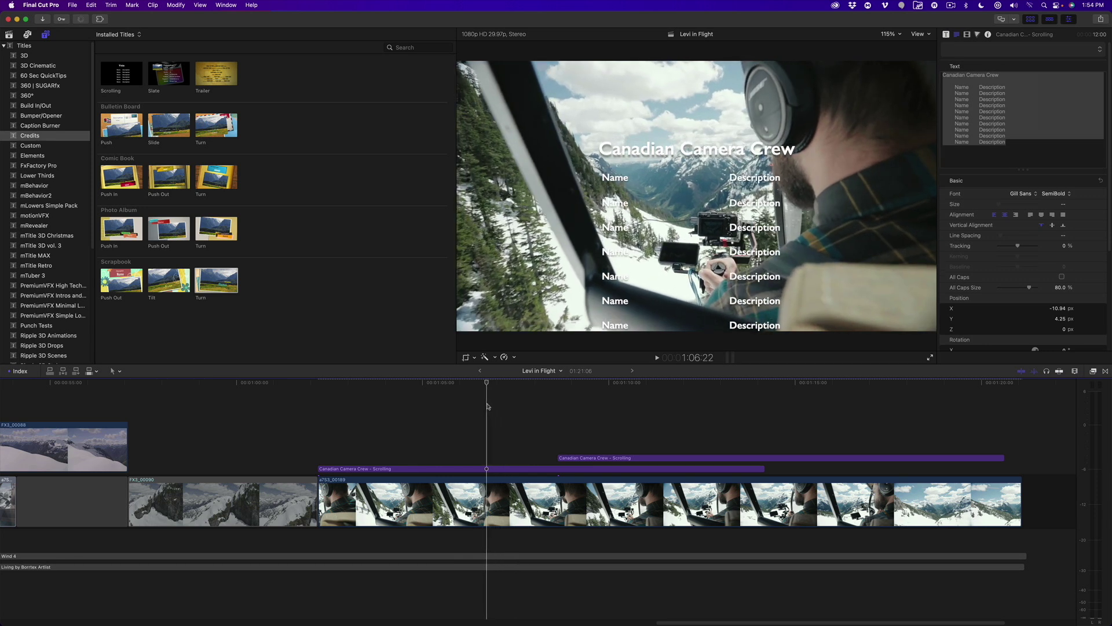
left_click(593, 457)
left_click_drag(593, 458, 534, 457)
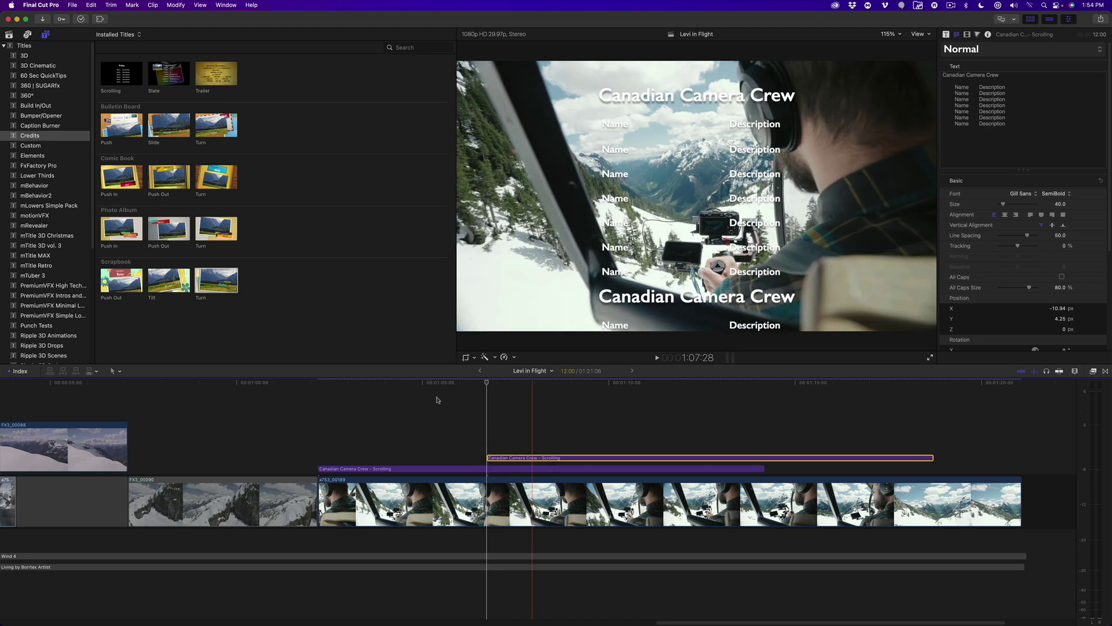
left_click(427, 404)
key("space")
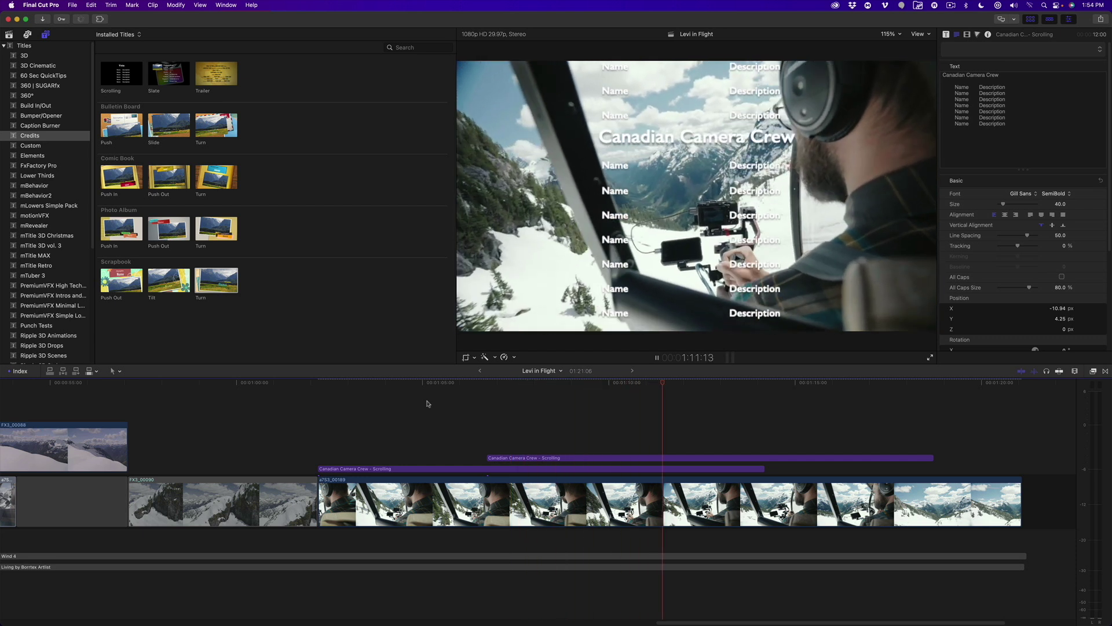
Step: Replace 'Canadian' with 'U.S.' in the second title's heading text
key("space")
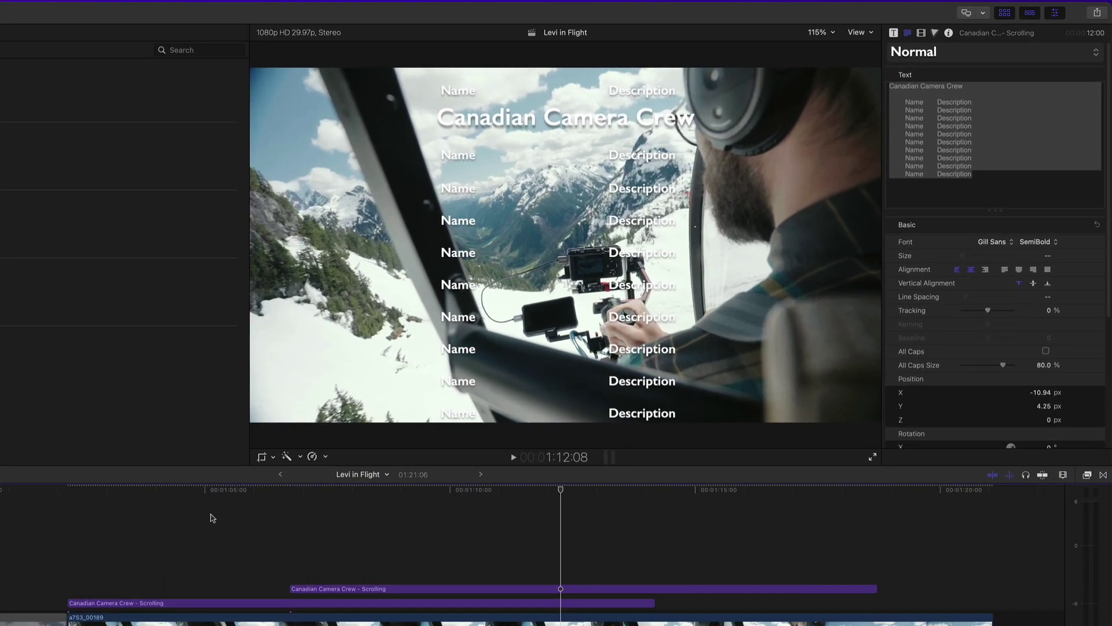
left_click(921, 86)
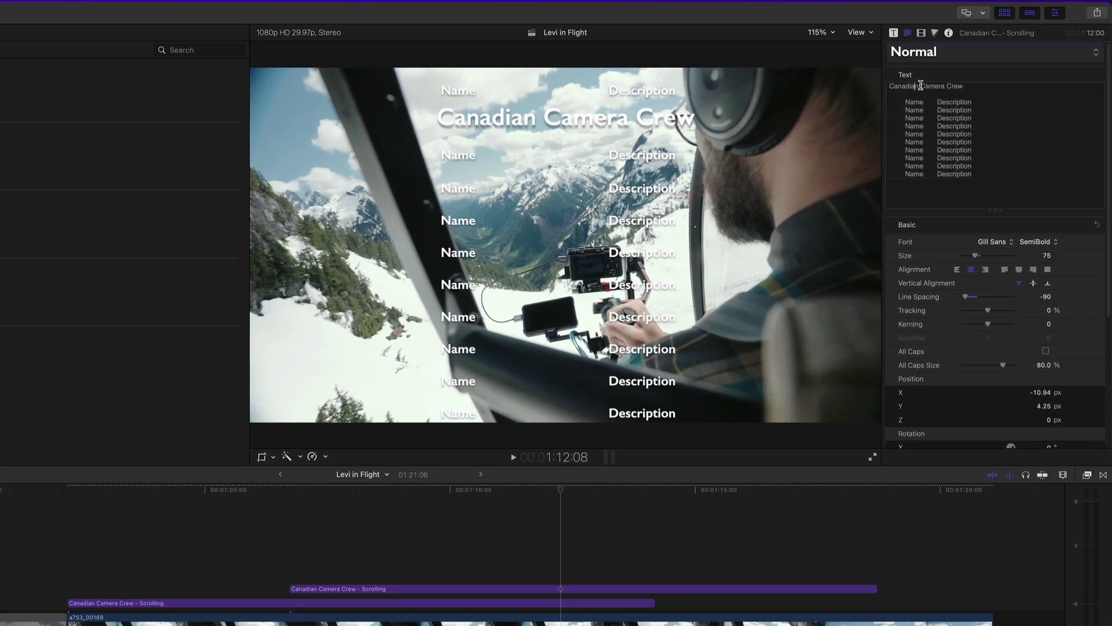
left_click_drag(909, 87, 874, 91)
type("U.S")
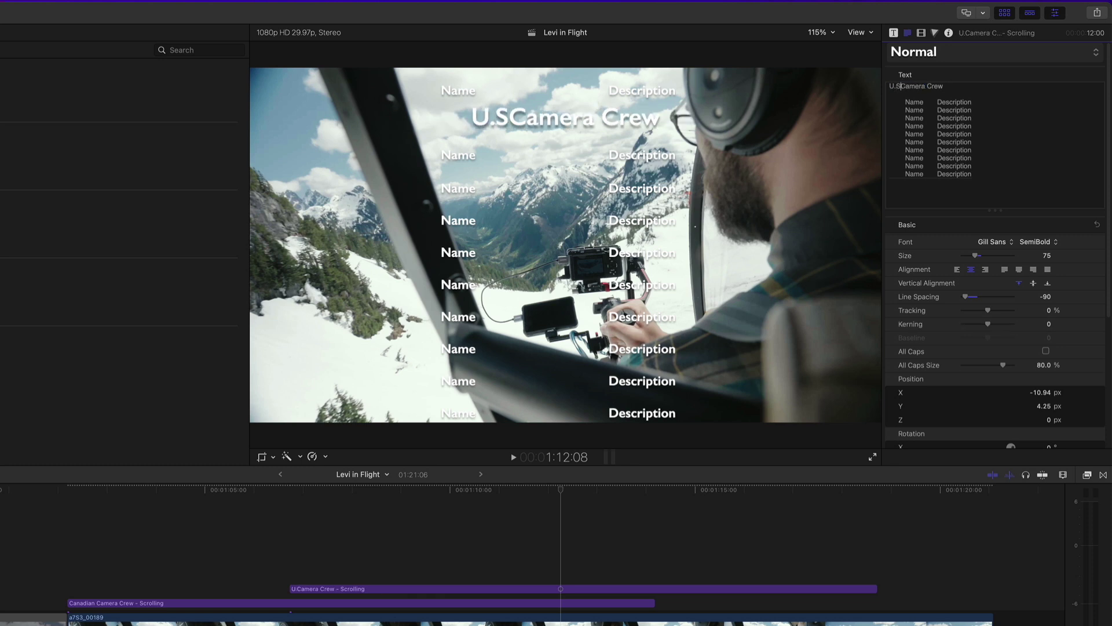
type(".")
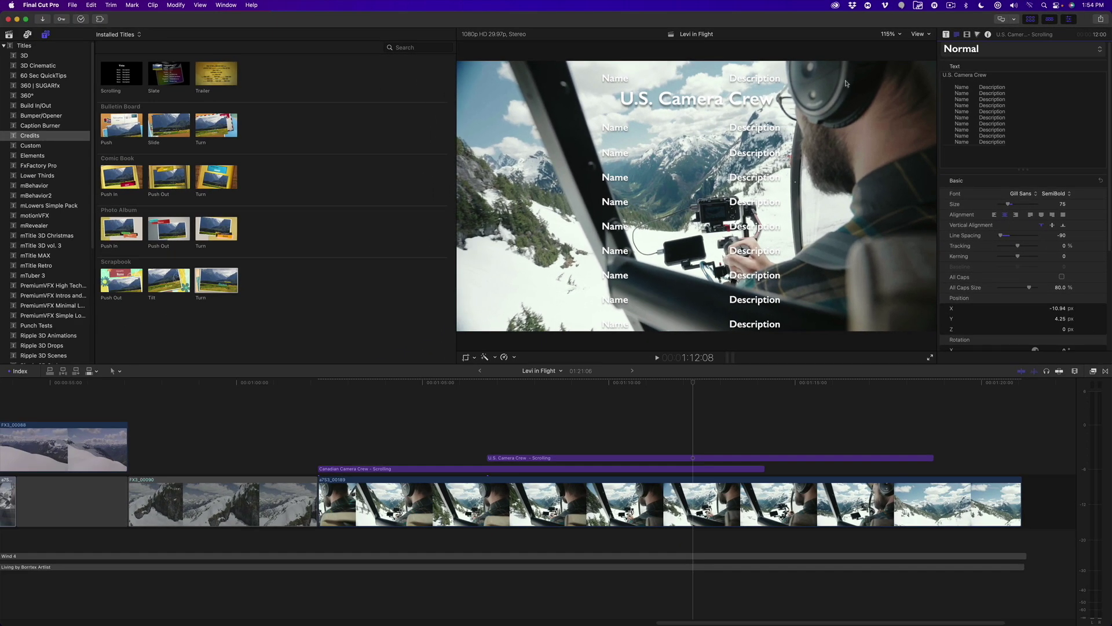
Step: Insert a US flag emoji after 'U.S. Camera Crew' from Emoji & Symbols
left_click(91, 4)
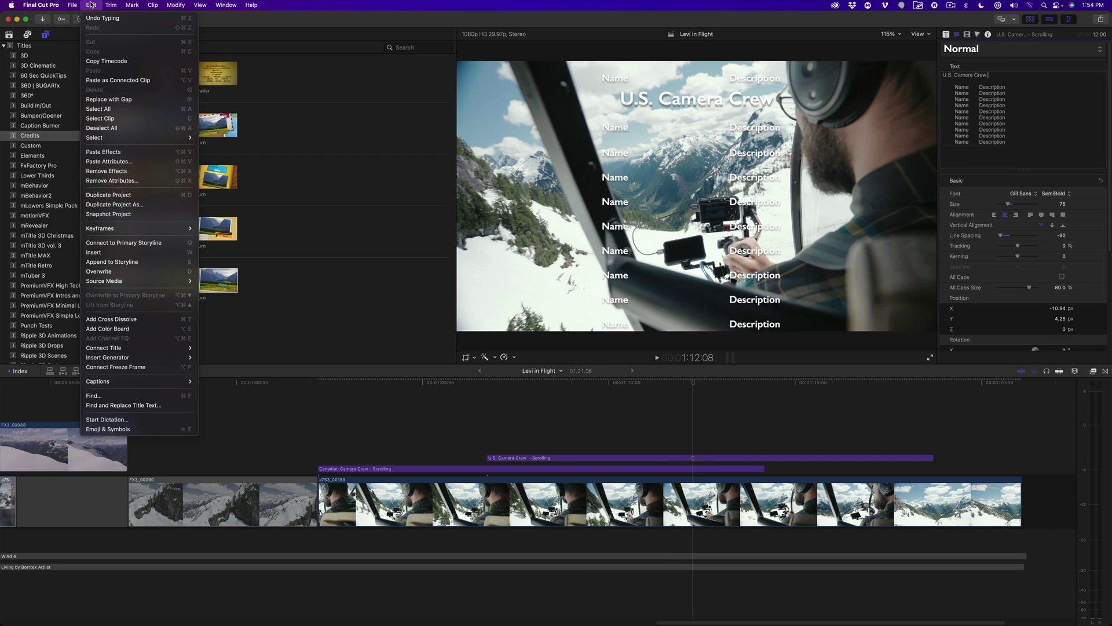
left_click(100, 429)
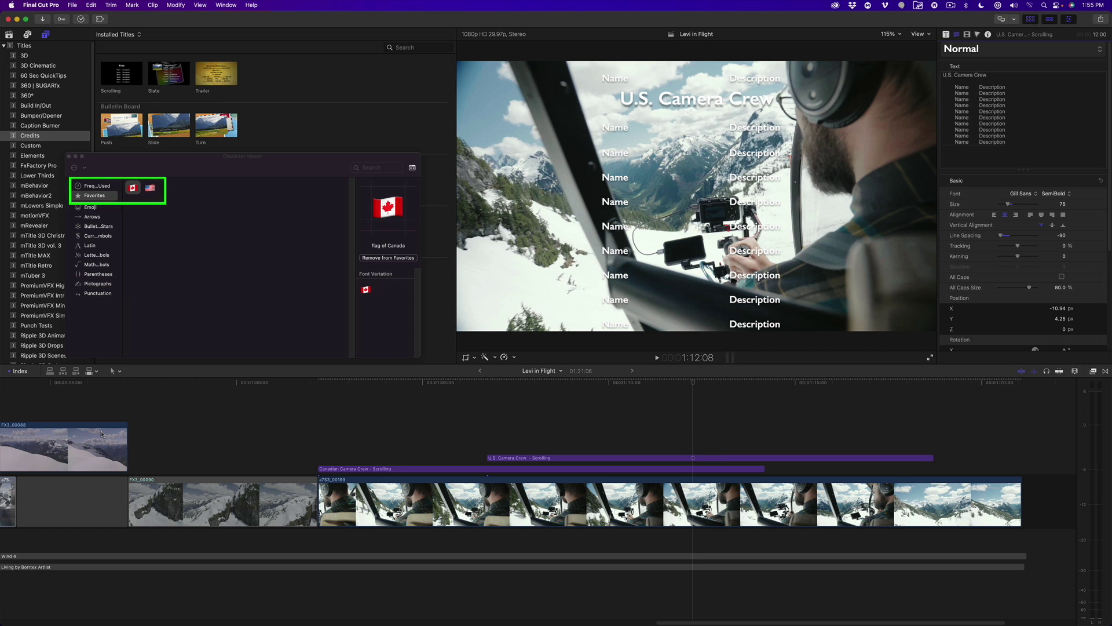
left_click(150, 193)
double_click(151, 190)
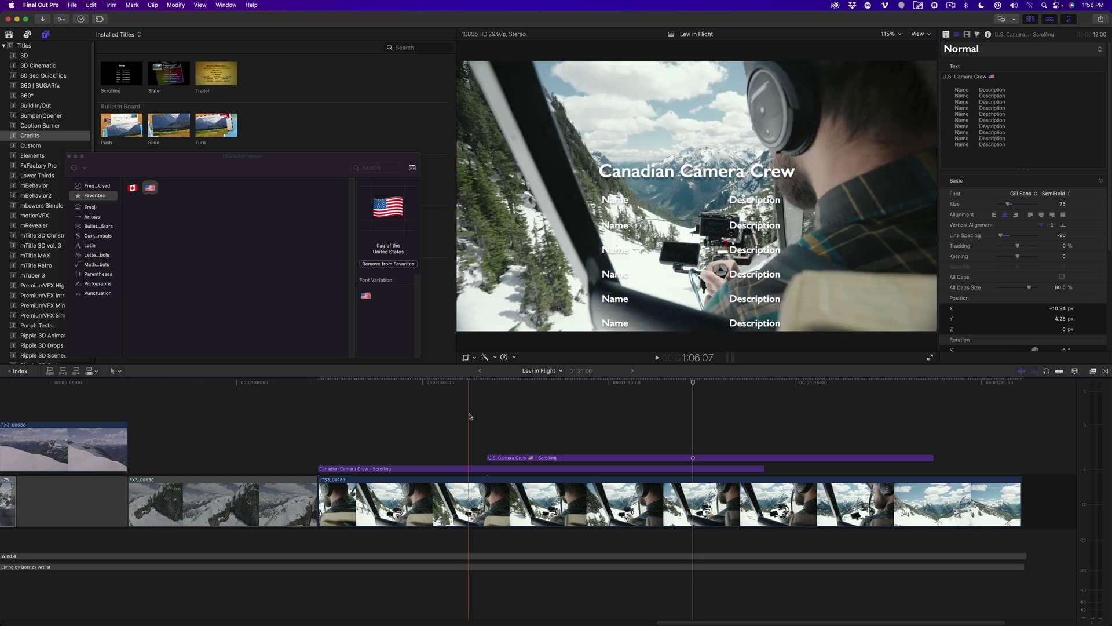
Step: Add a Canadian flag emoji after the 'Canadian Camera Crew' heading
left_click(469, 468)
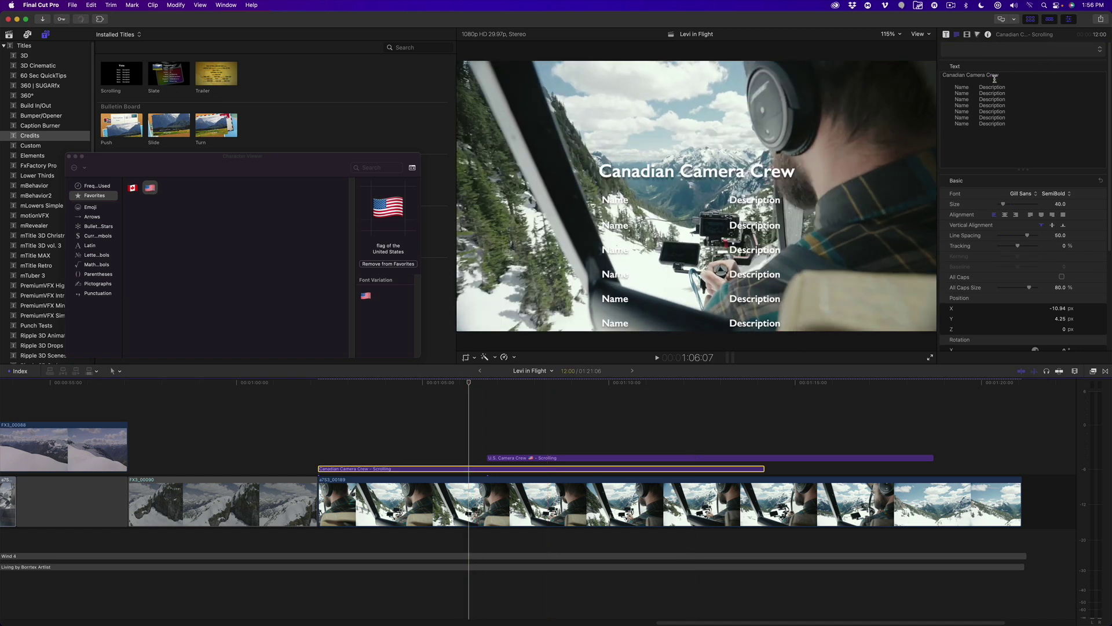
left_click(998, 76)
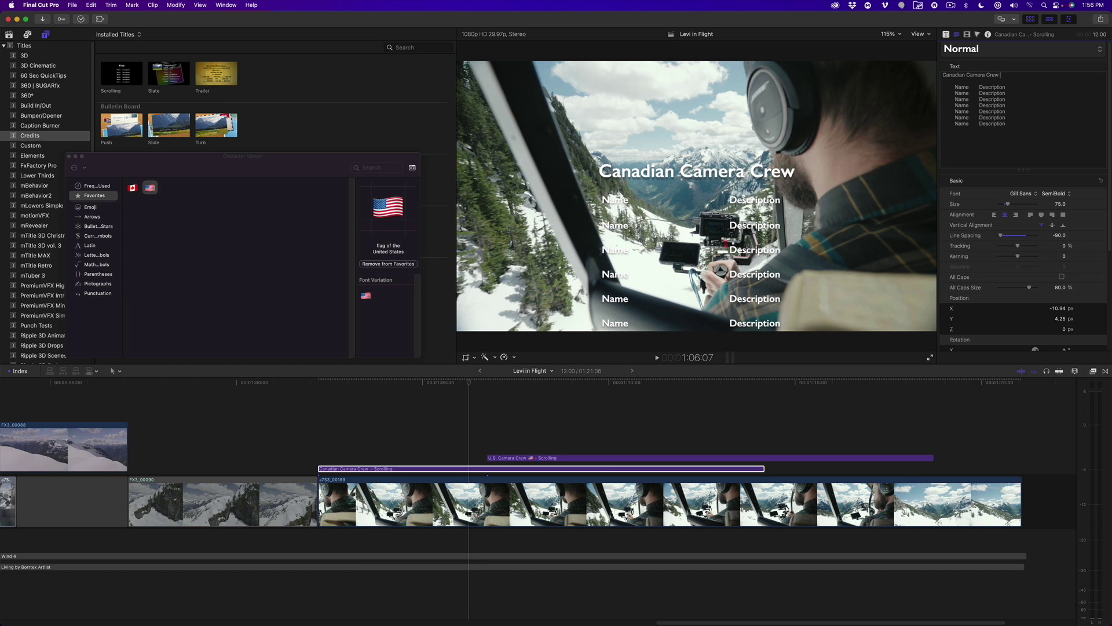
left_click(137, 190)
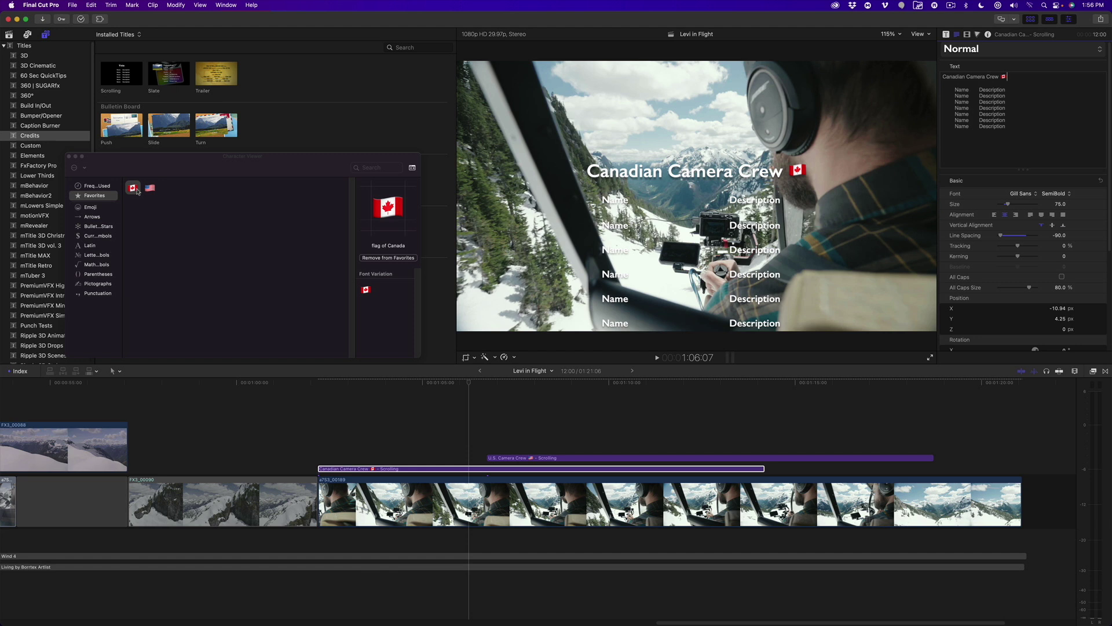
Step: Cut the a7S3_00189 helicopter clip at about 1:11, replace the remainder with a gap, and add a cross dissolve
left_click_drag(468, 384, 670, 391)
key("super+Down")
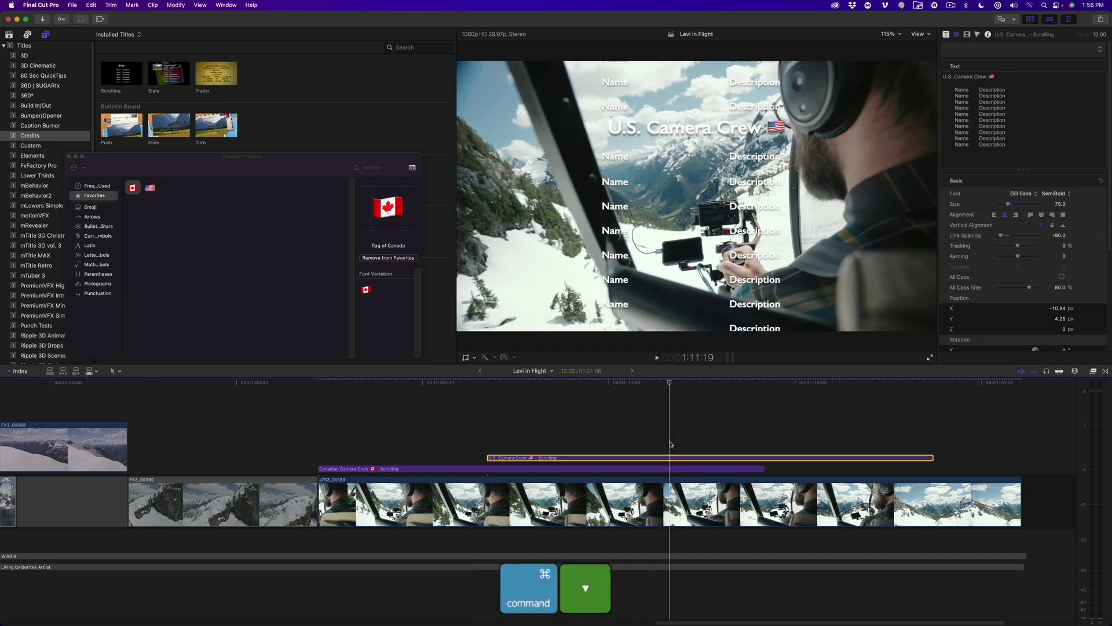
key("super+Down")
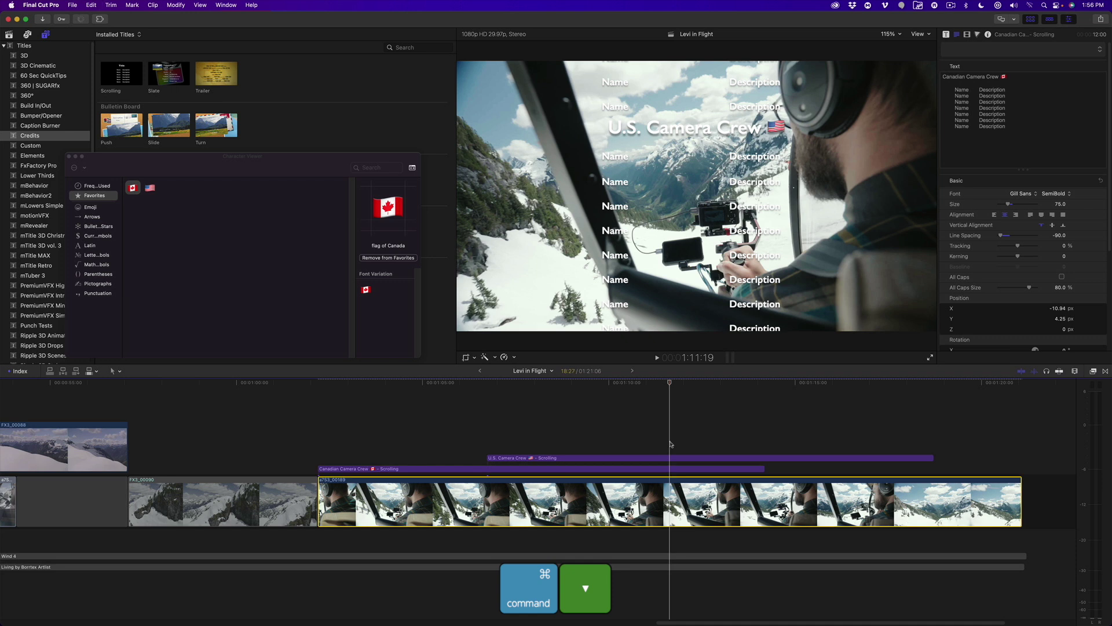
key("super+b")
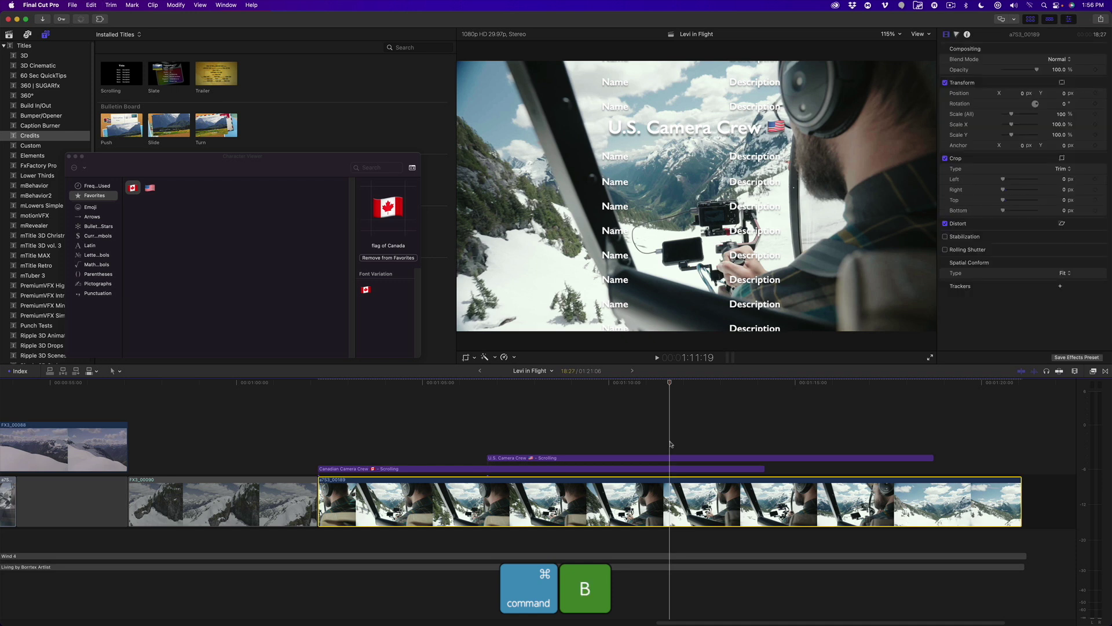
left_click(703, 497)
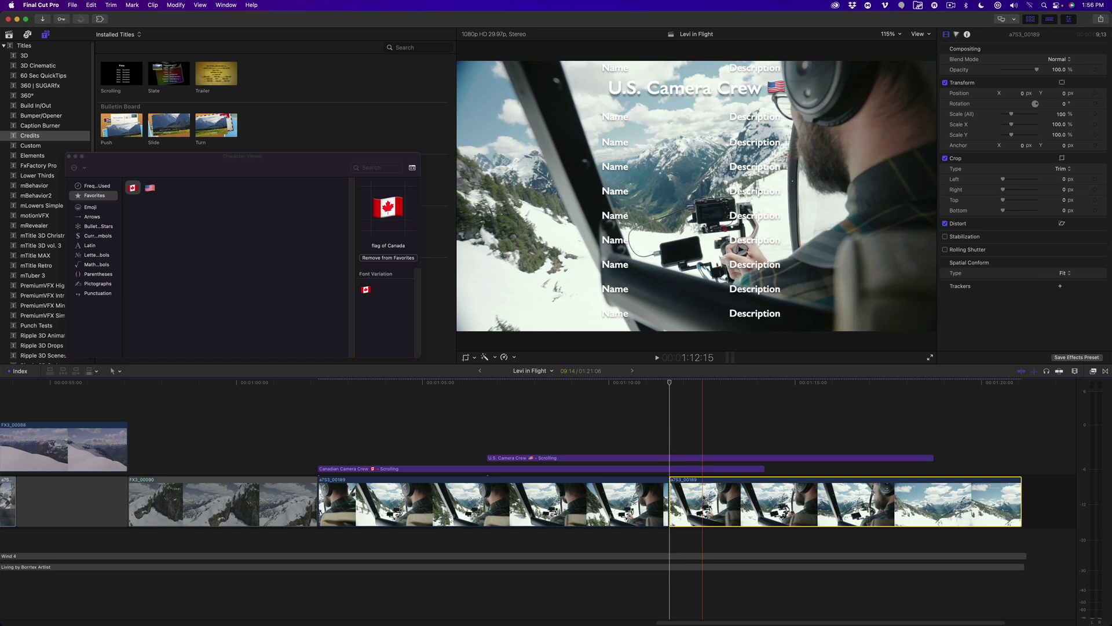
key("shift+Delete")
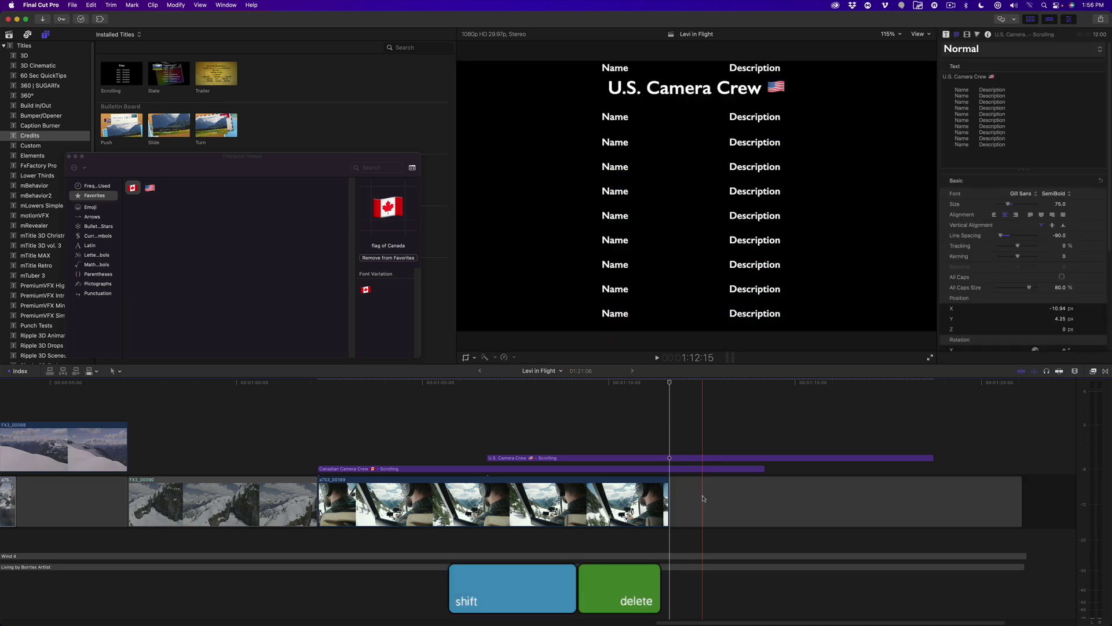
left_click(670, 506)
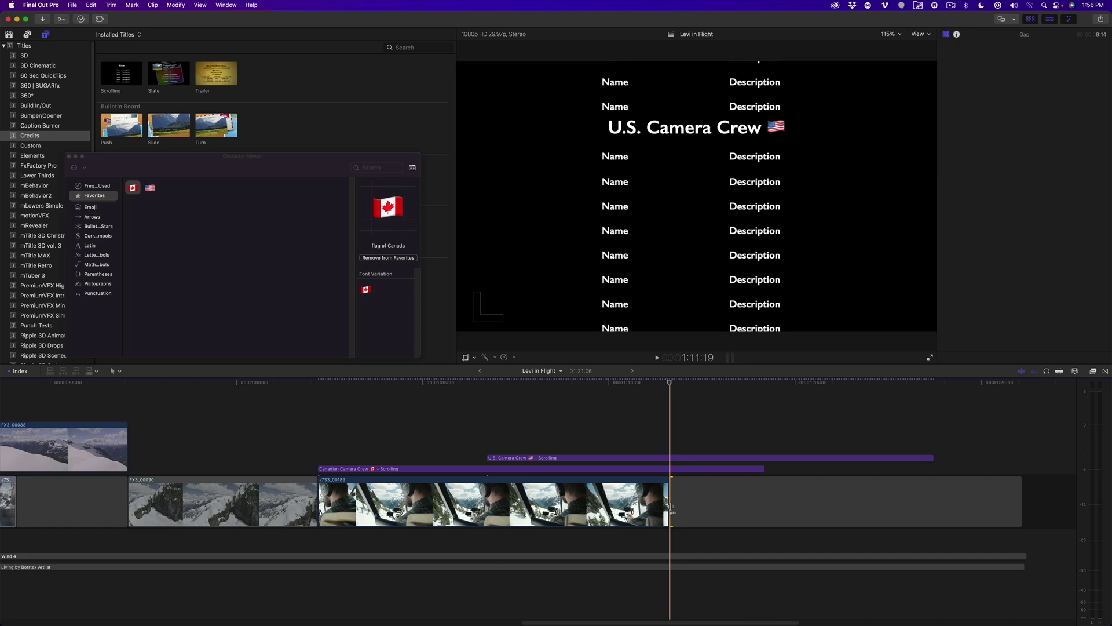
key("super+t")
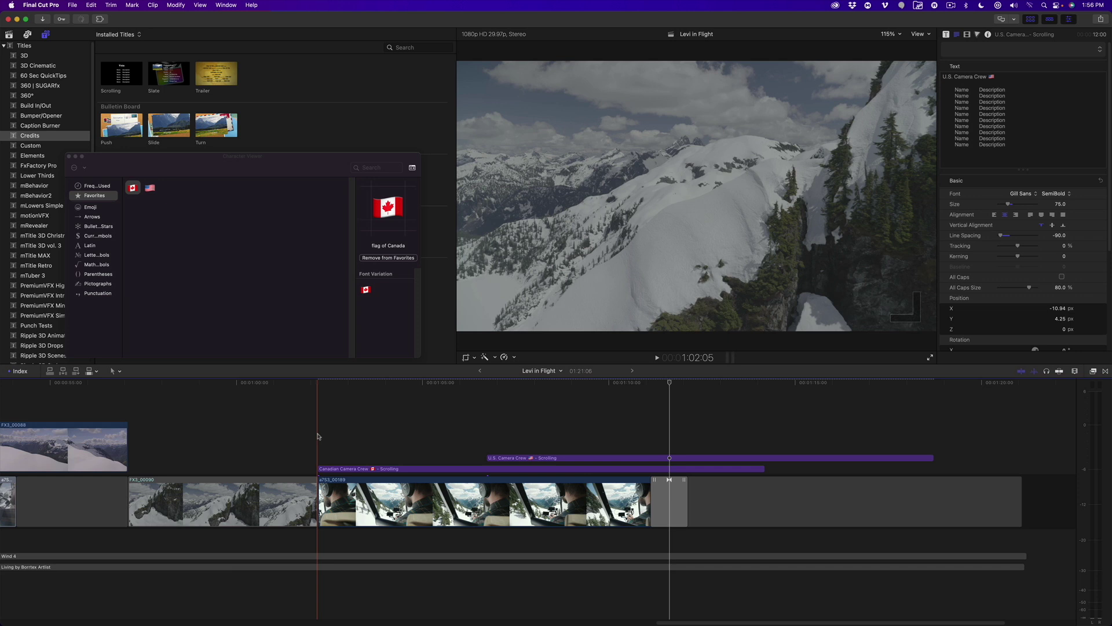
Step: Play the credits from the start of the Canadian title through the dissolve to black
left_click(318, 436)
key("space")
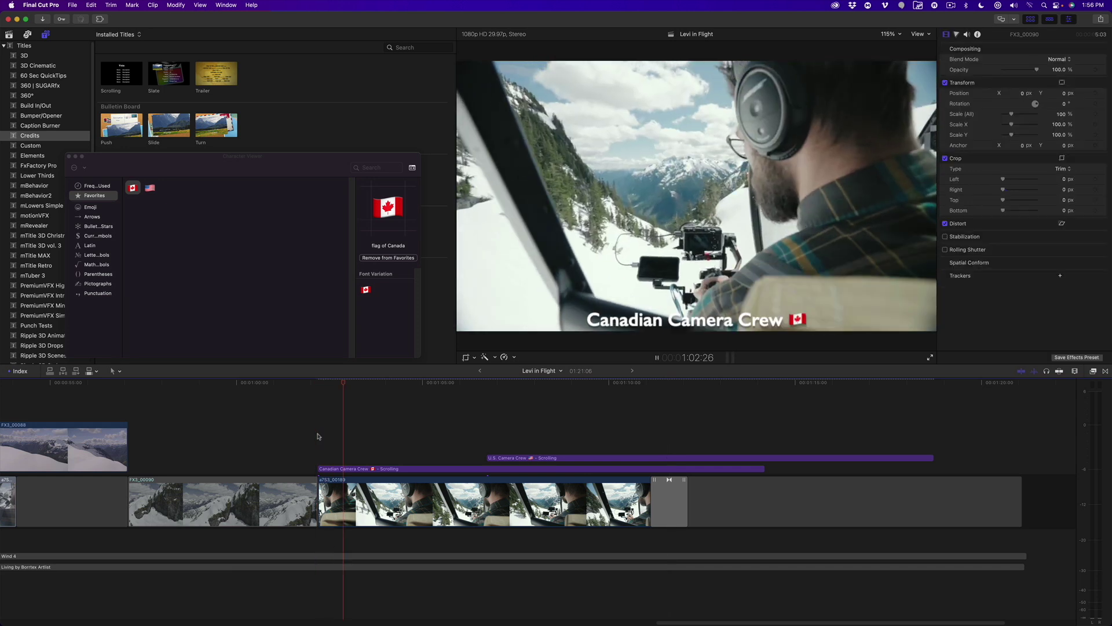